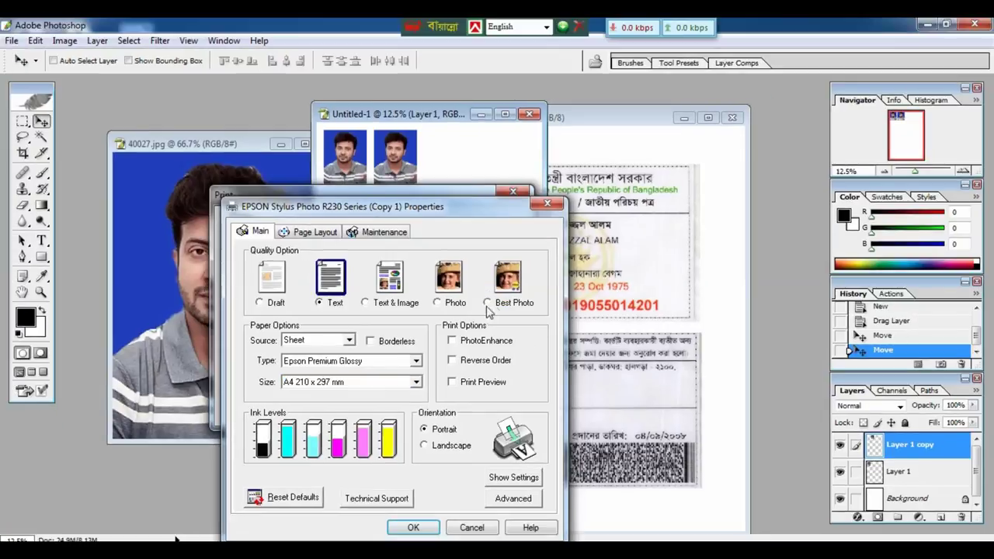
- Set the Epson R230 to Best Photo quality with PhotoEnhance turned off
click(493, 300)
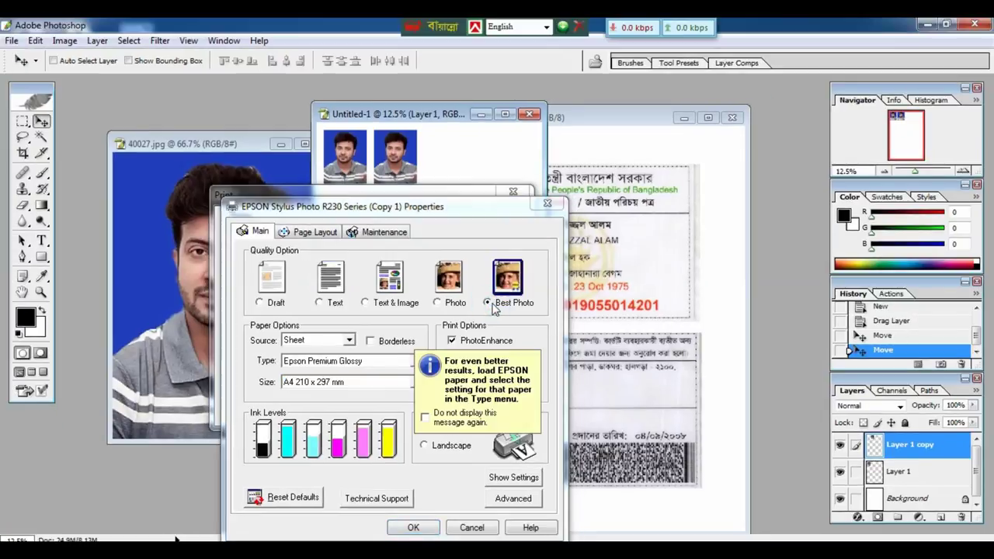
click(541, 336)
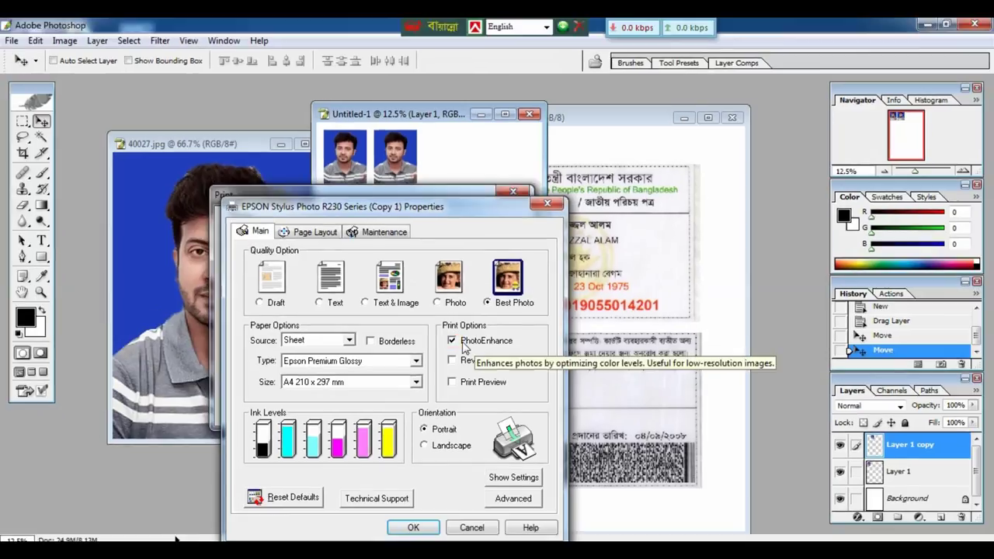
click(386, 331)
click(413, 528)
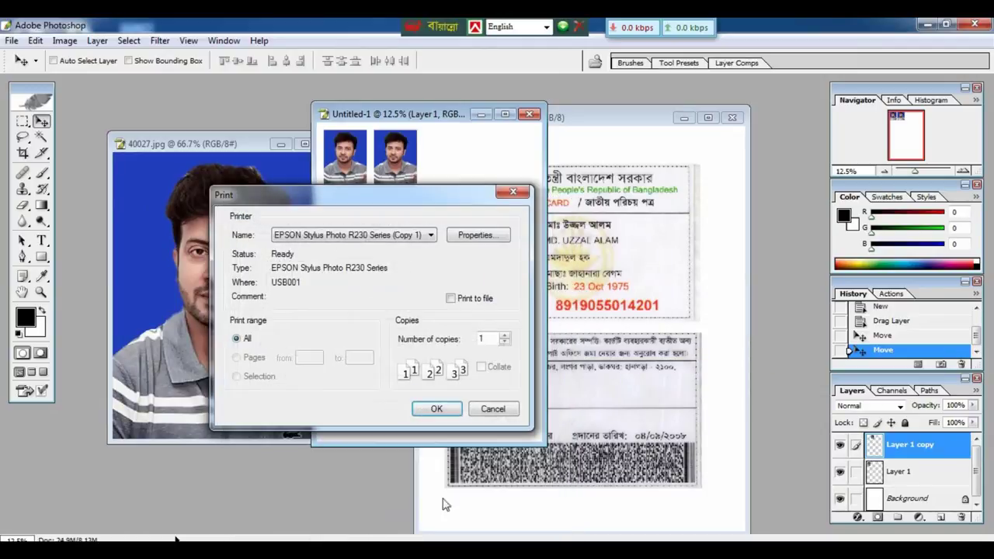
- Print the page, then move the Untitled-1 and Epson status windows aside
click(436, 409)
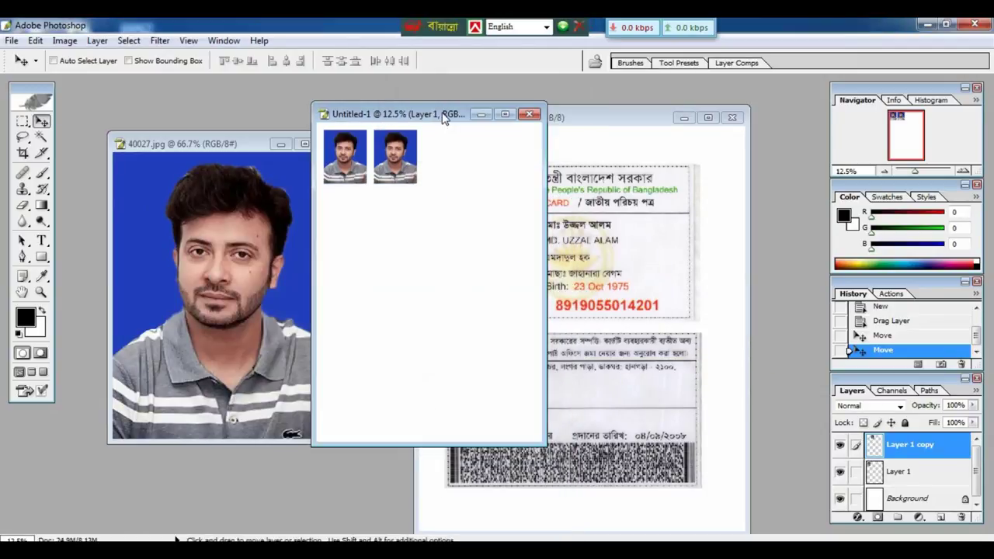
drag(443, 115, 398, 137)
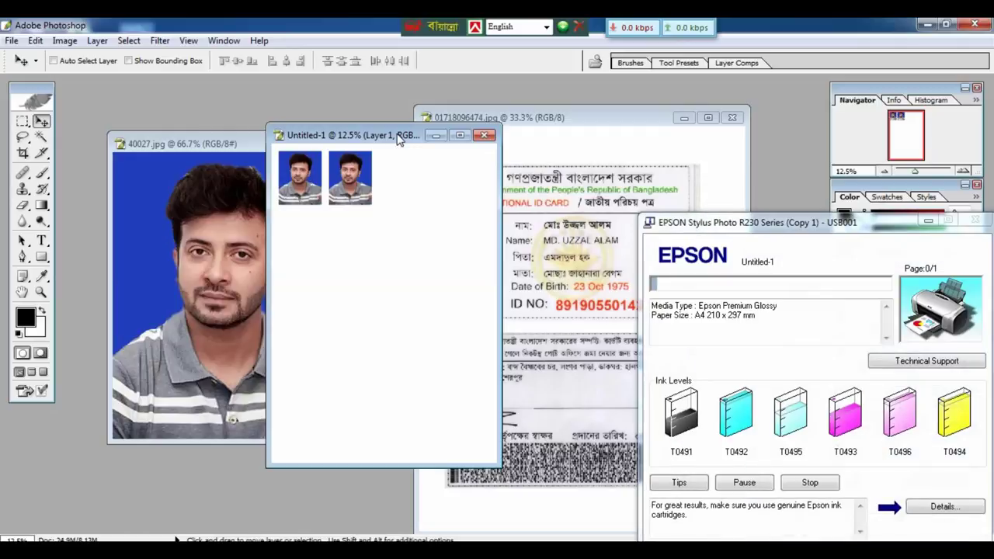
drag(800, 223, 672, 191)
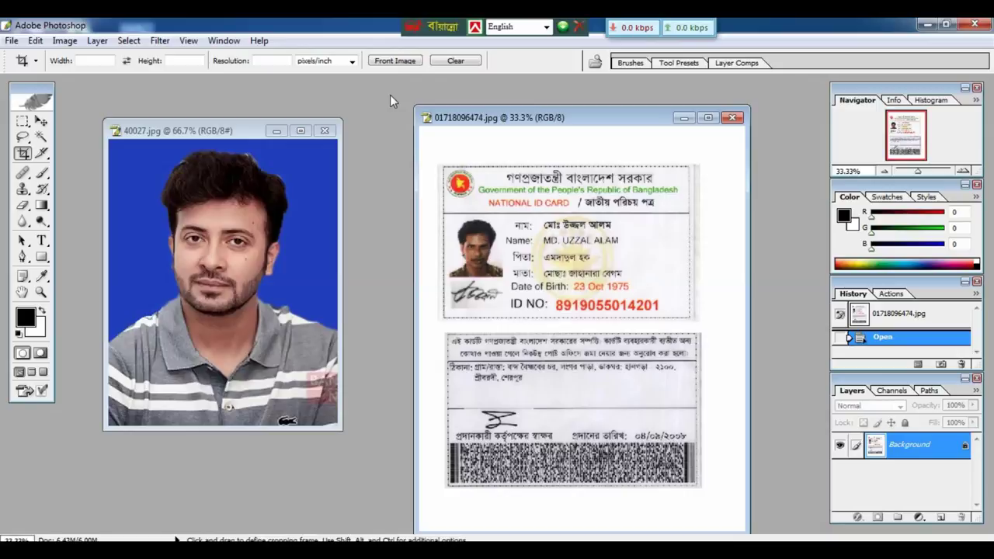
- Start a new document with Ctrl+N, which proposes the name Untitled-1
key(ctrl)
key(ctrl+n)
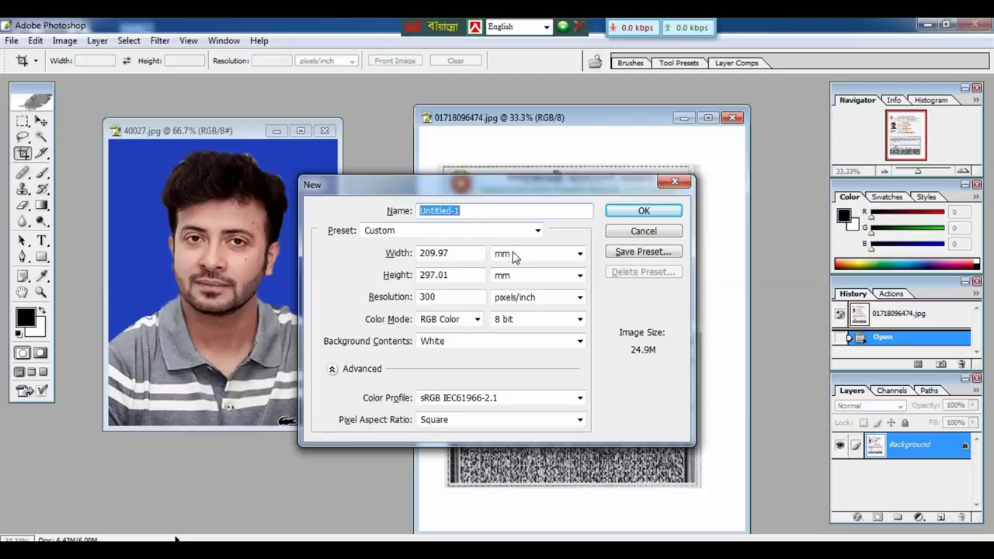
- Create Untitled-1 from the A4 preset, 210 × 297 mm at 300 pixels/inch
click(480, 233)
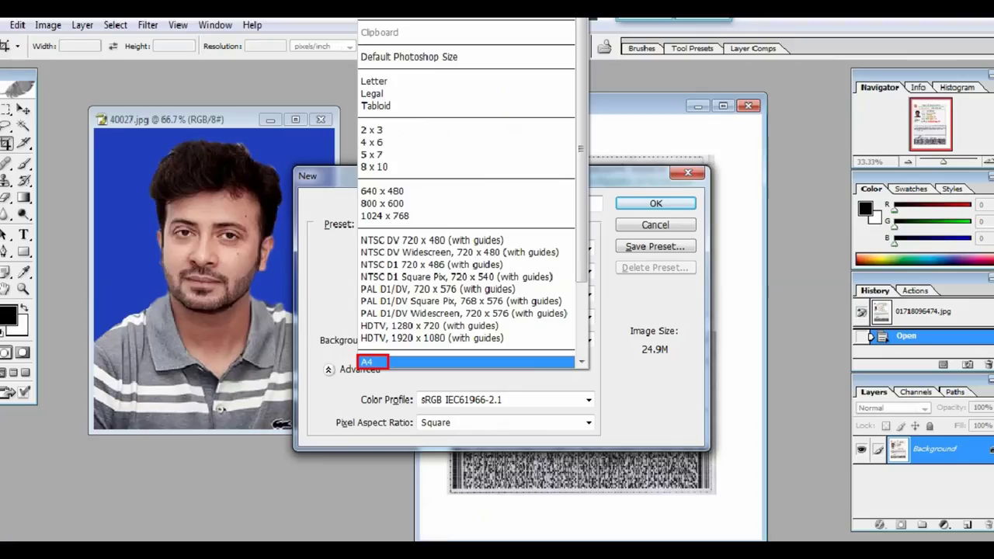
click(419, 373)
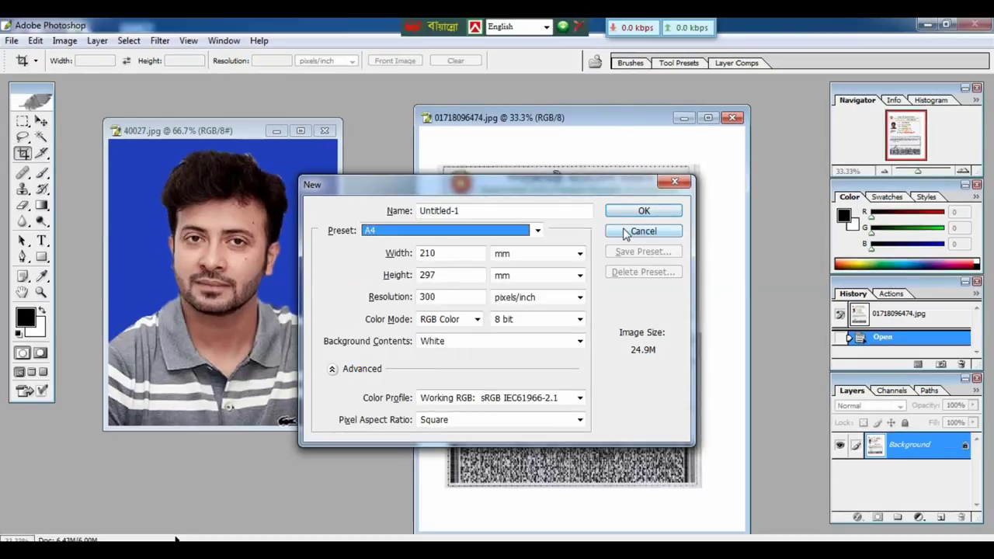
click(644, 212)
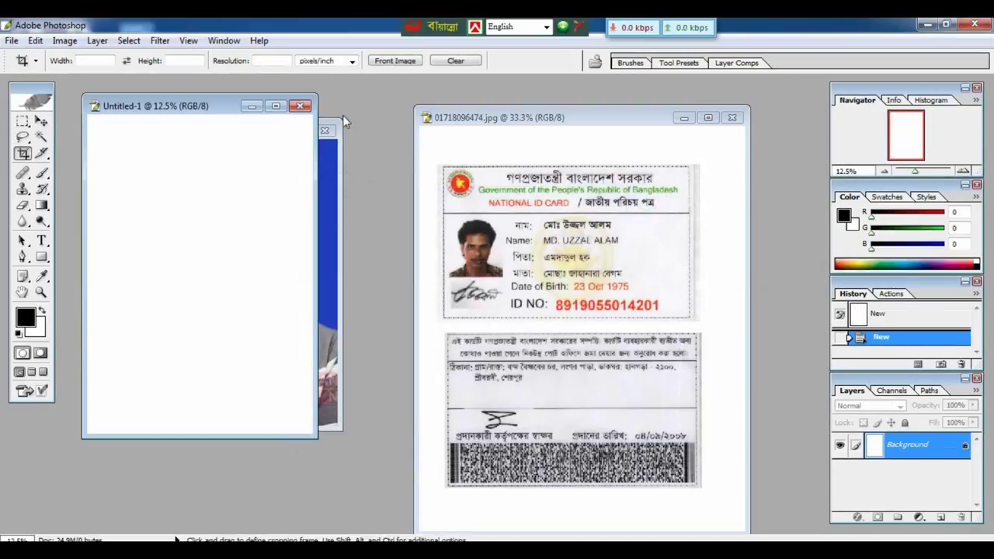
- Drag the passport photo from 40027.jpg onto the top-left of the A4 page
drag(202, 113, 432, 117)
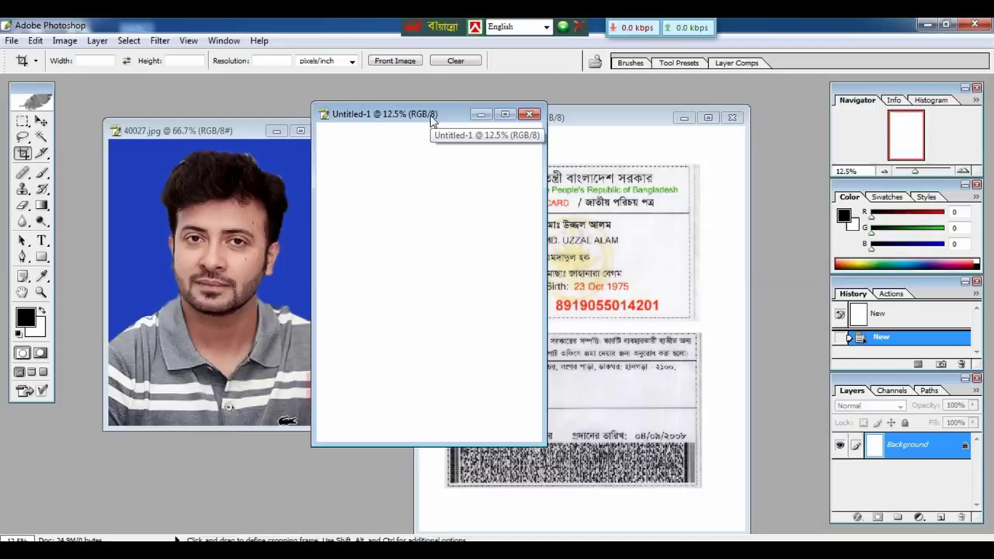
click(231, 179)
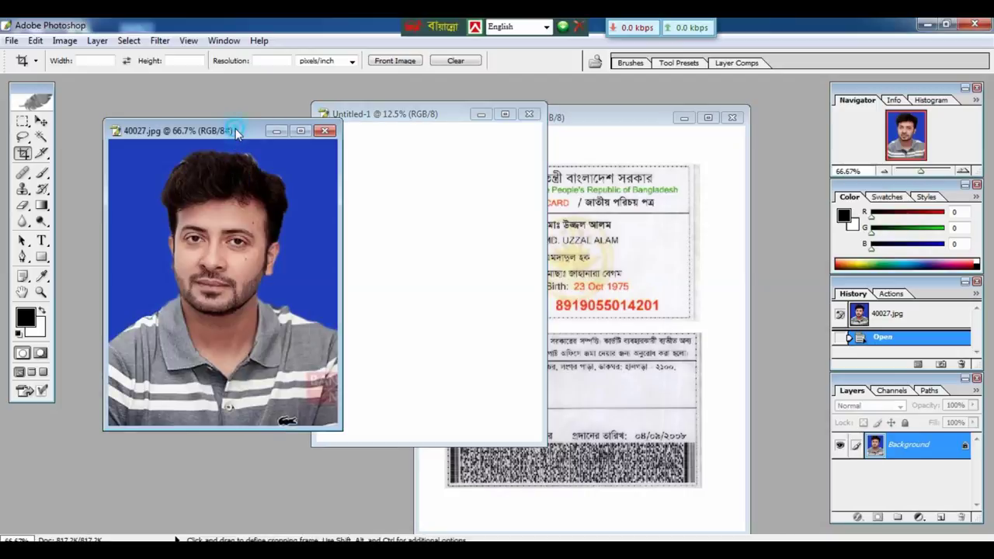
drag(217, 132, 239, 143)
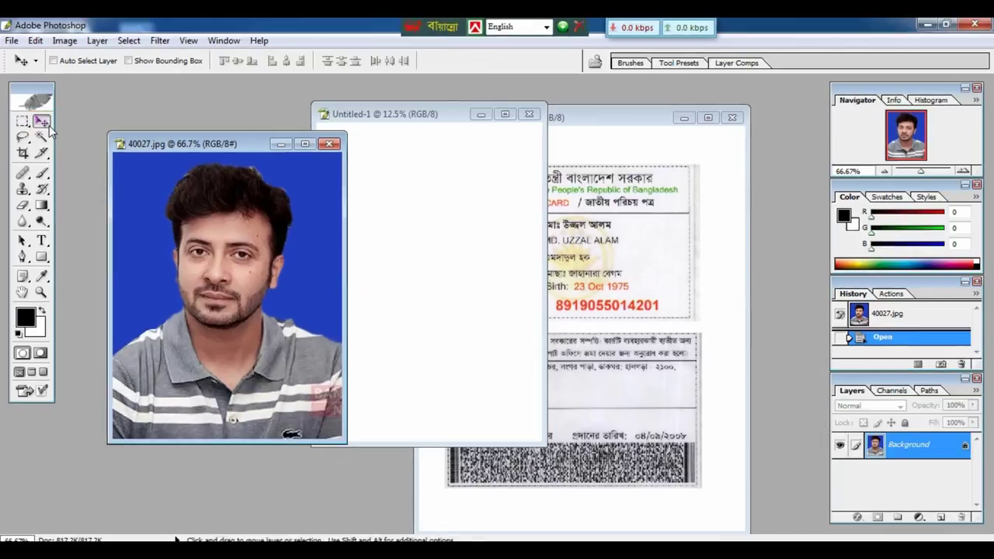
click(180, 233)
drag(312, 202, 391, 151)
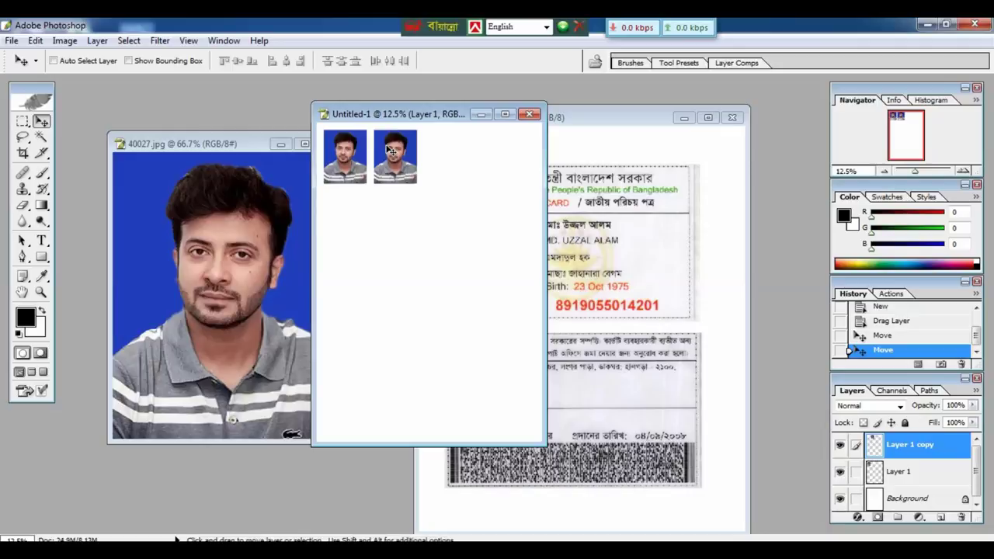
- Open Print with Ctrl+P and proceed past the printable-area warning
key(ctrl)
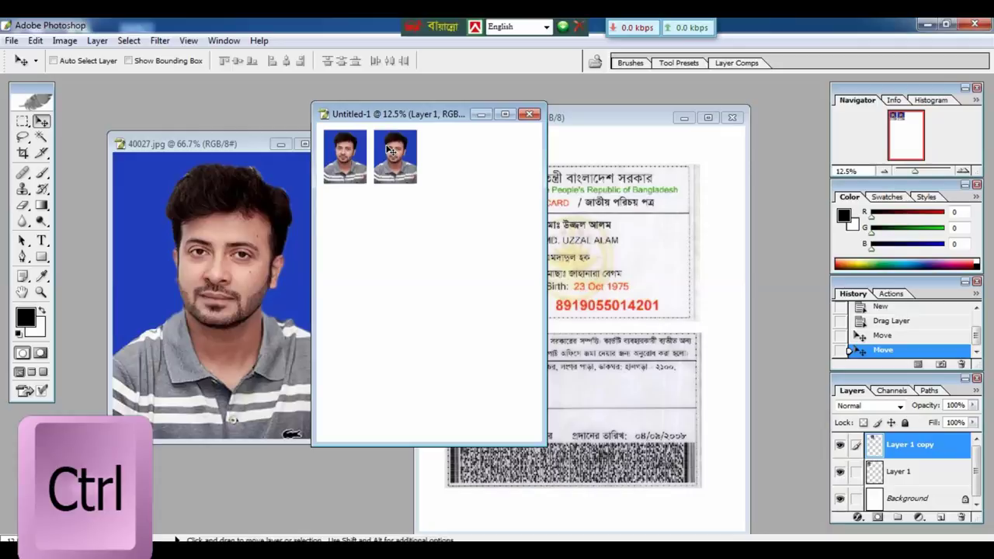
key(ctrl+p)
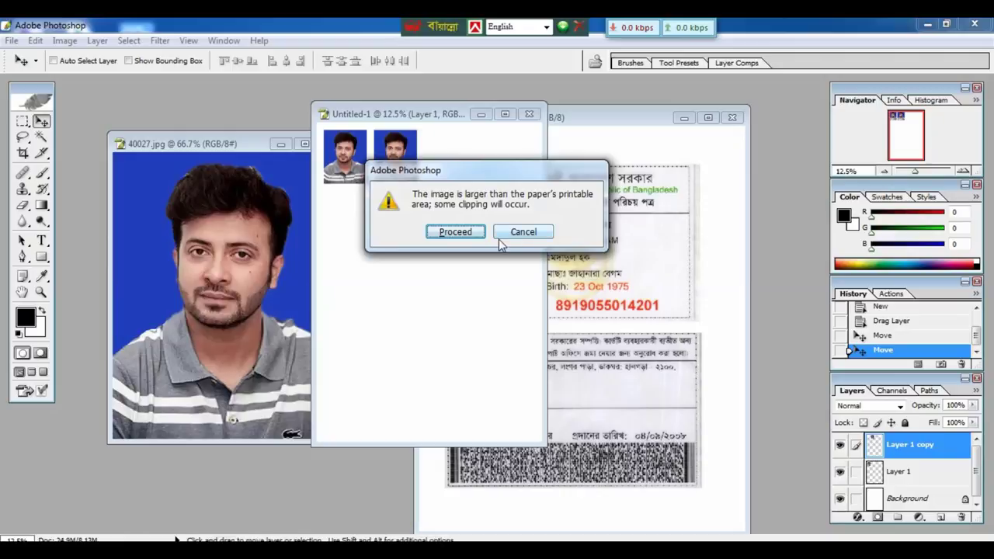
click(457, 233)
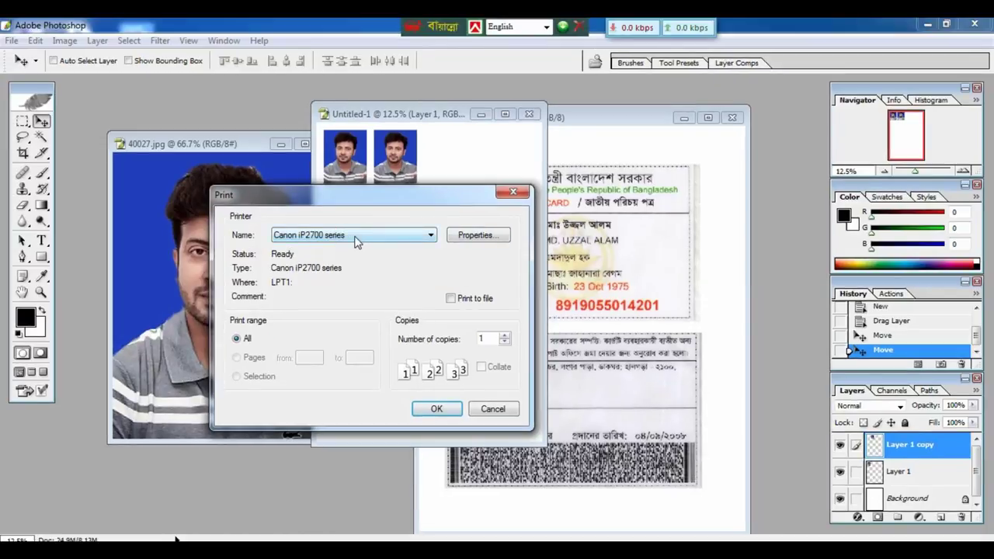
- Choose EPSON Stylus Photo R230 Series (Copy 1) as the printer and open its Properties
click(356, 241)
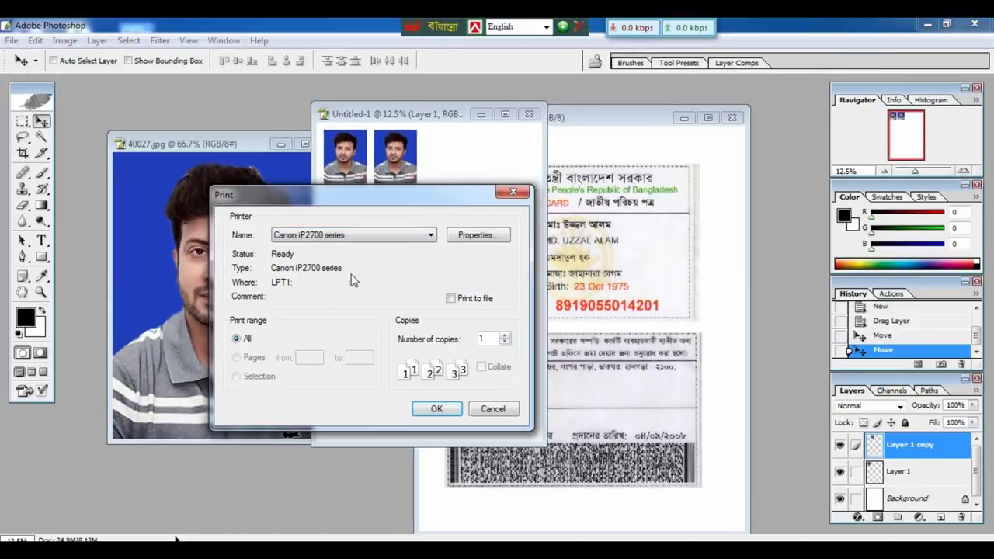
click(344, 236)
click(388, 267)
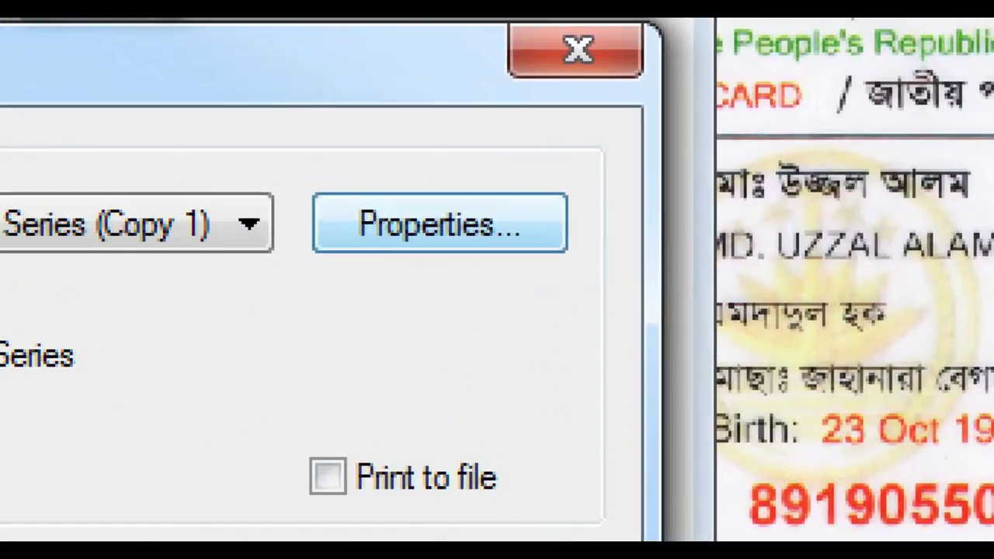
mouse_move(322, 180)
mouse_down()
mouse_move(529, 275)
mouse_move(573, 279)
mouse_up()
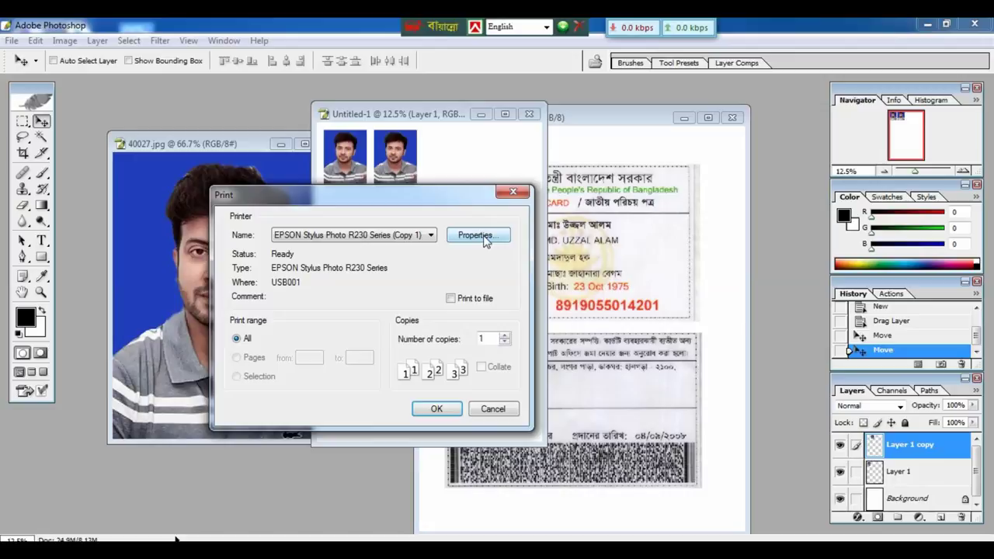
click(451, 237)
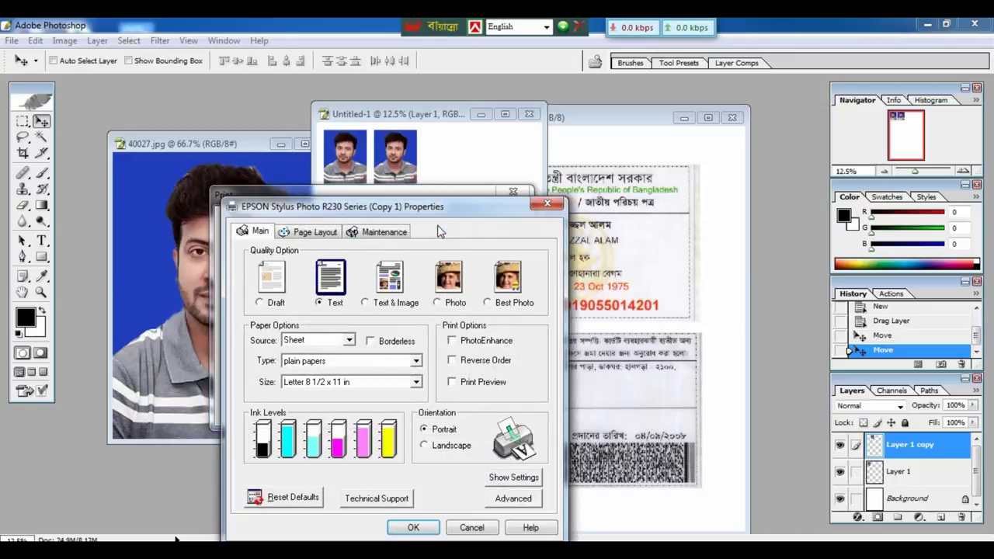
drag(453, 206, 407, 139)
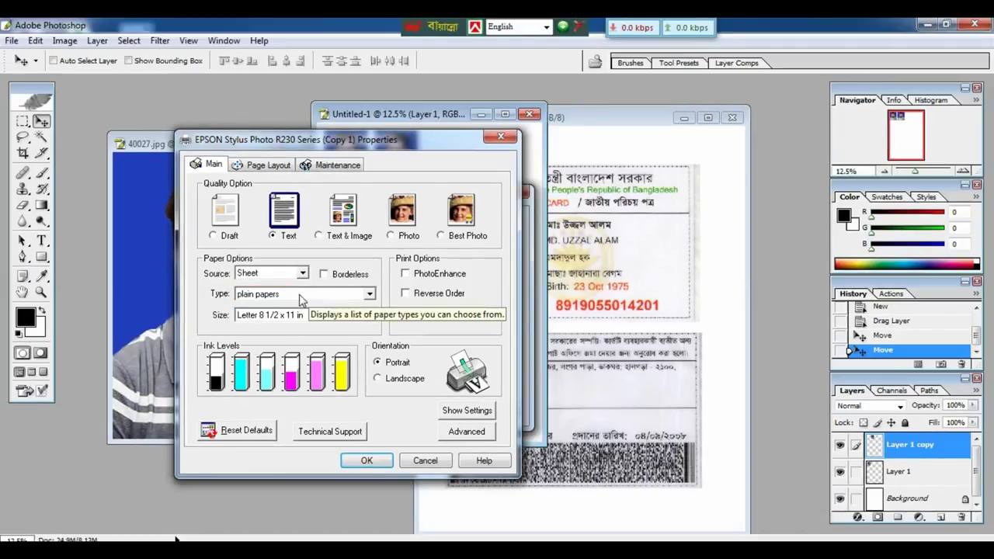
click(380, 297)
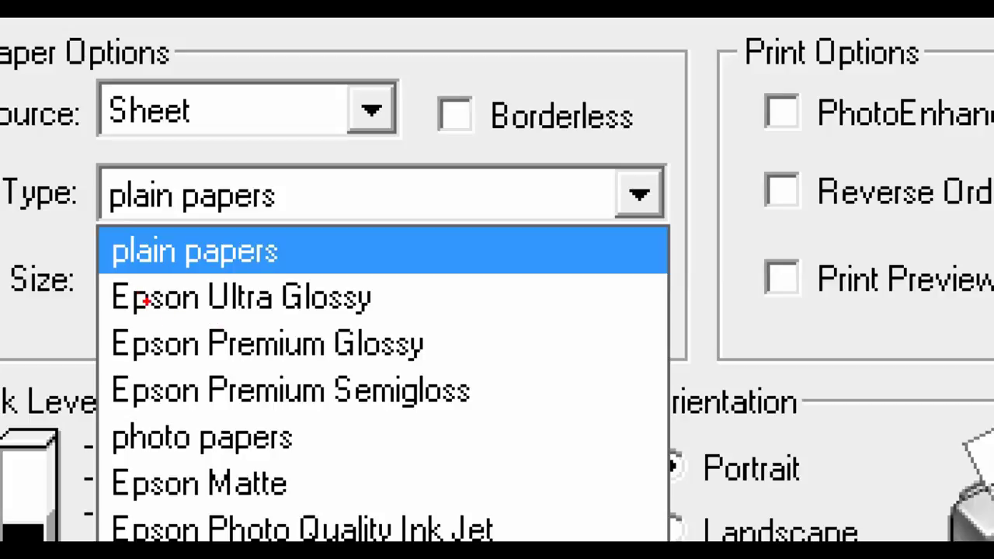
mouse_move(107, 272)
mouse_down()
mouse_move(285, 315)
mouse_move(396, 313)
mouse_move(404, 323)
mouse_up()
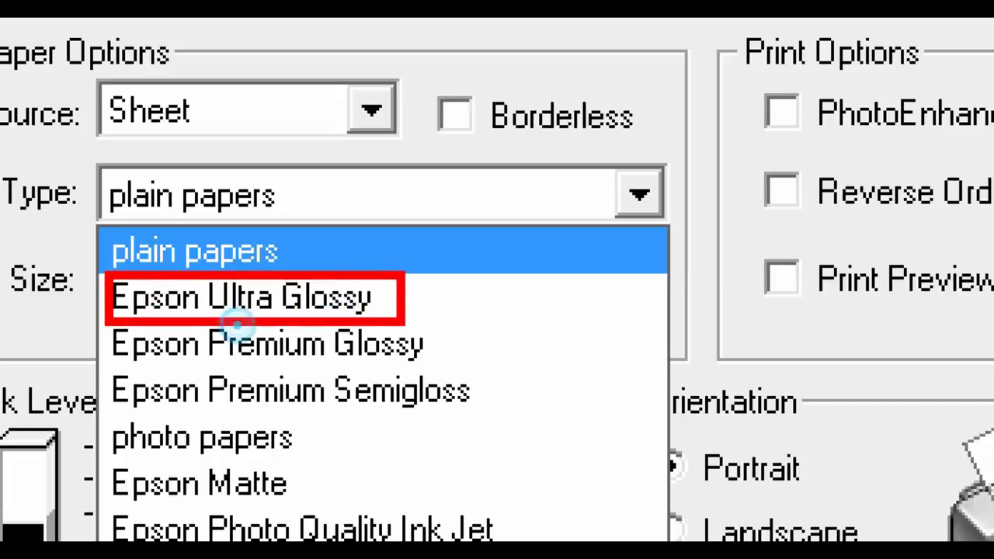
drag(105, 321, 454, 368)
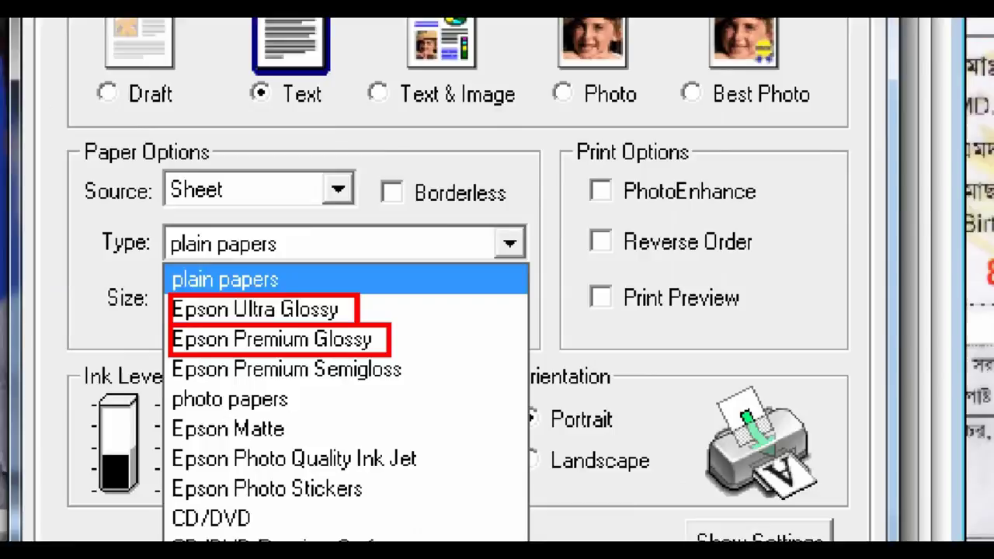
click(280, 307)
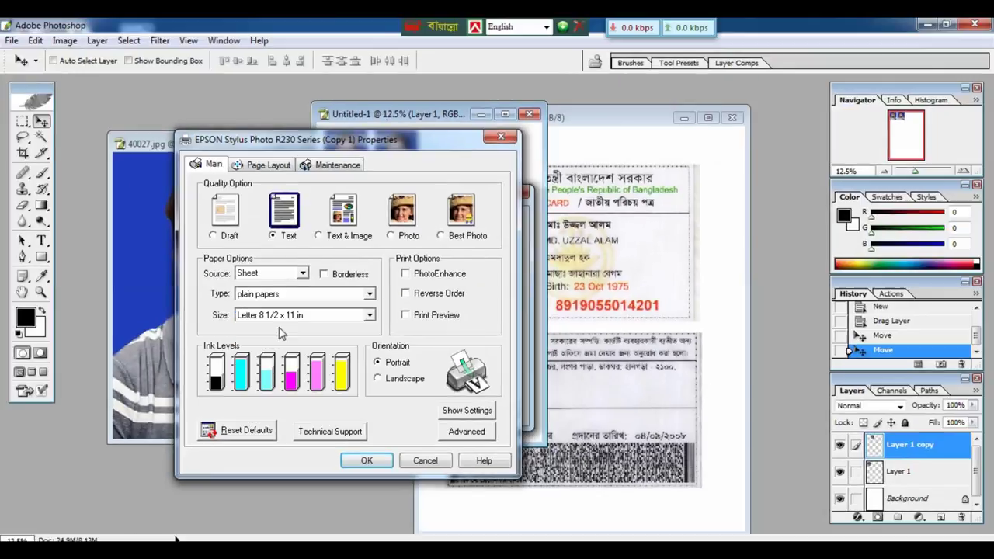
- Set Epson Premium Glossy paper and Best Photo quality, dismissing the paper advice balloon
click(278, 298)
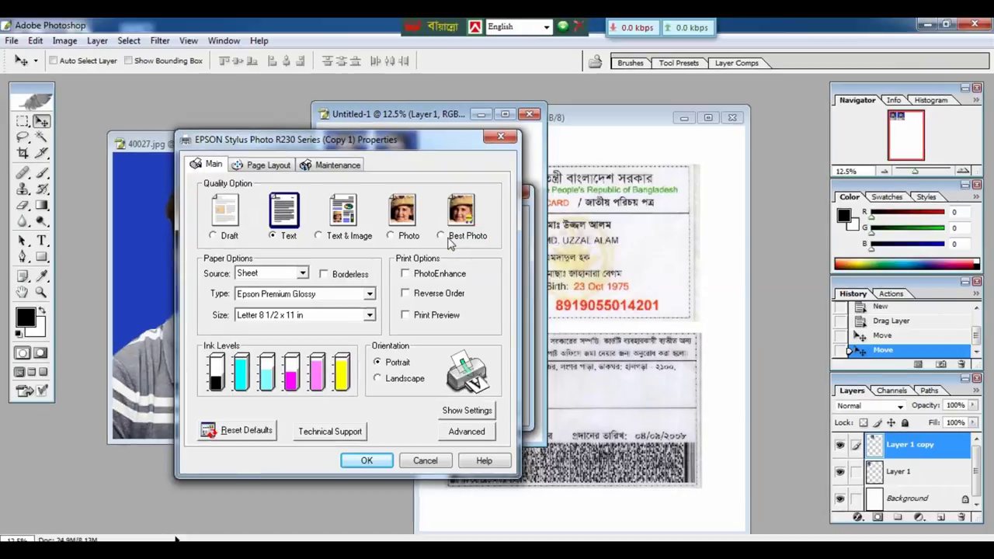
click(442, 236)
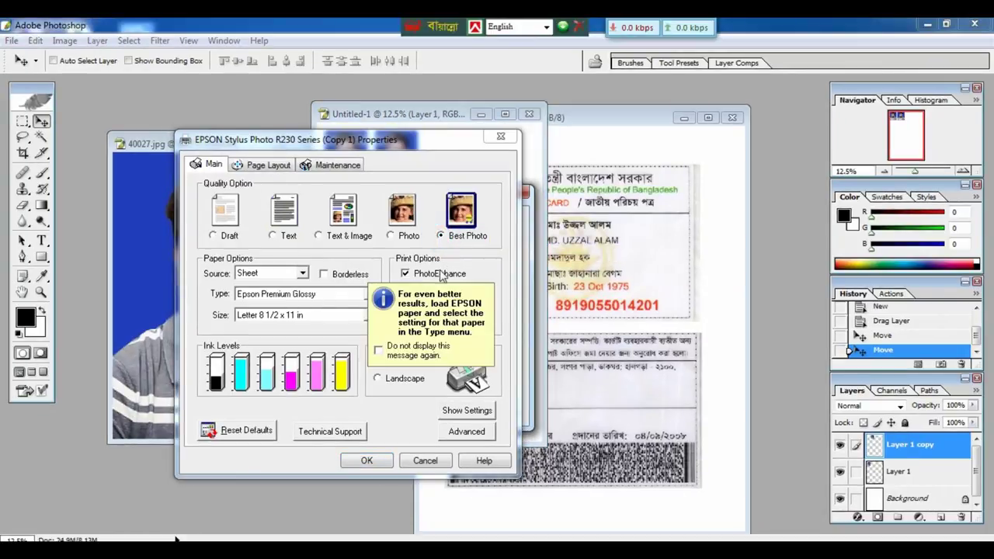
click(478, 274)
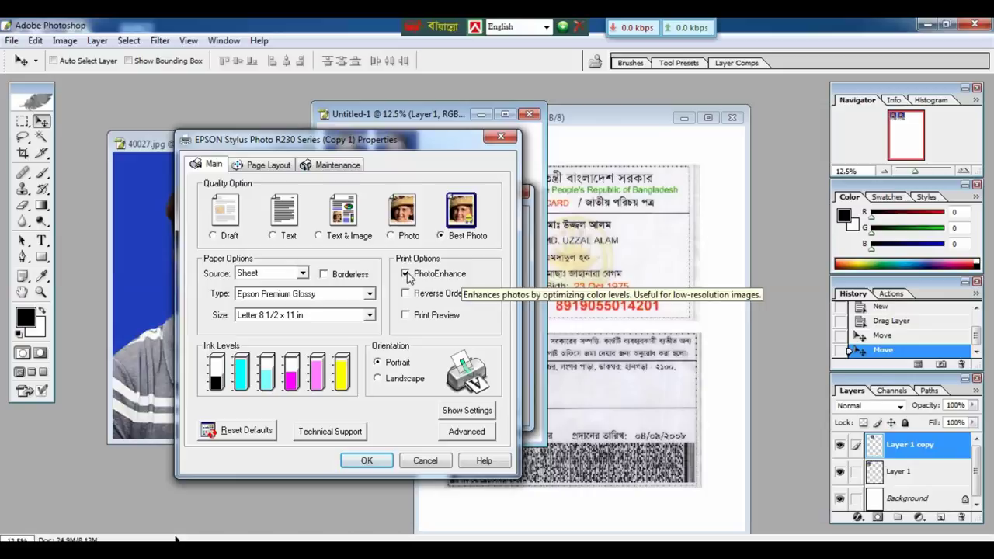
- Turn off PhotoEnhance and set the paper size to A4 210 x 297 mm
click(407, 275)
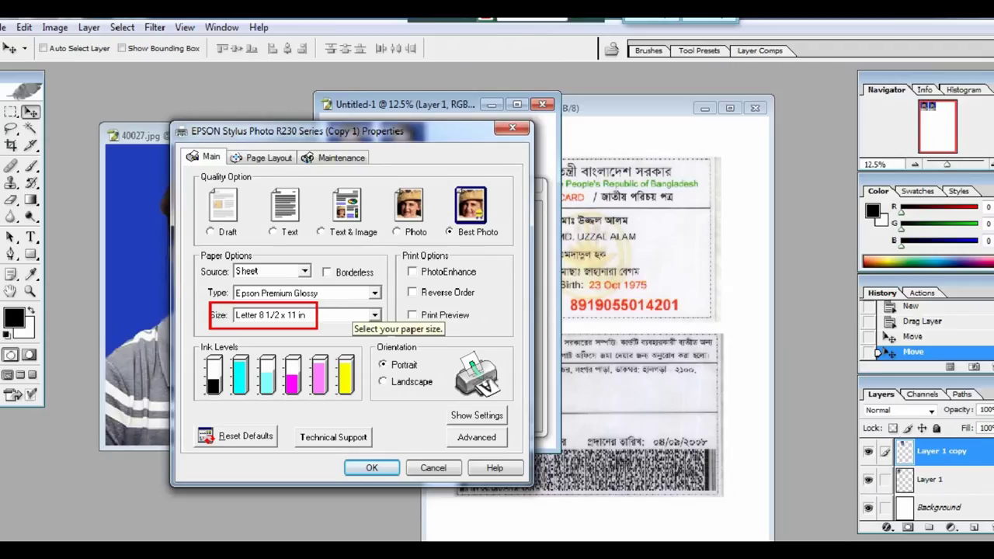
click(721, 317)
drag(413, 459, 417, 427)
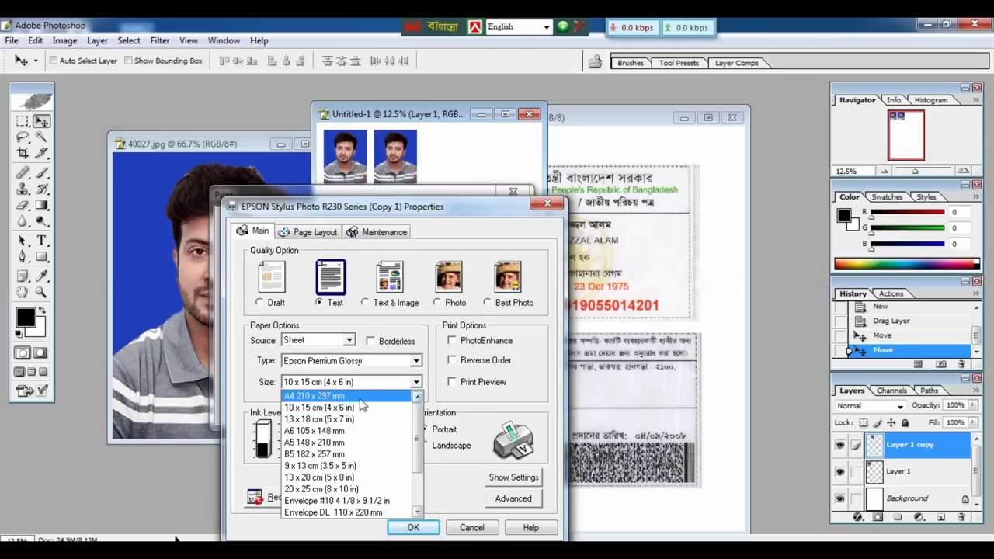
click(373, 376)
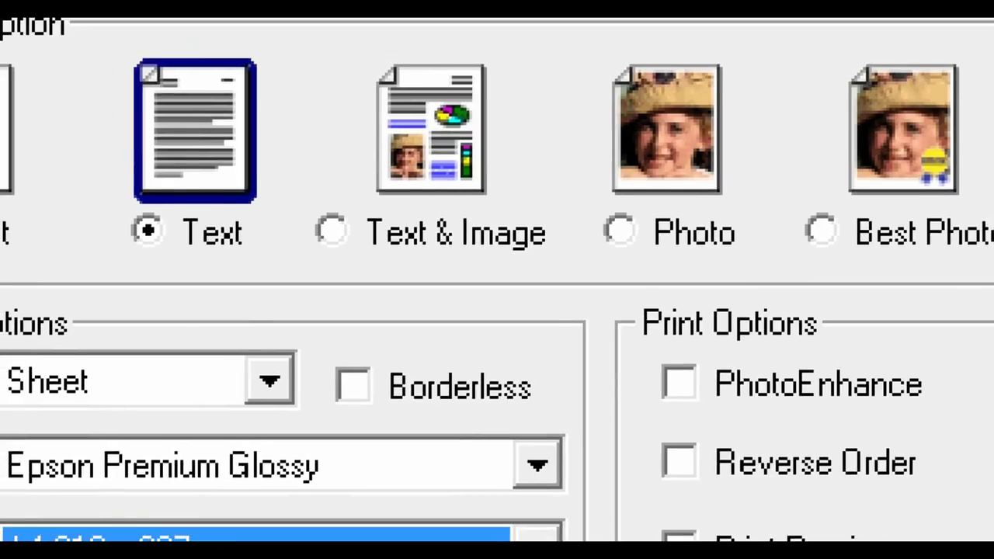
- Reselect Best Photo quality, untick PhotoEnhance again, and confirm the printer properties
drag(126, 188, 247, 248)
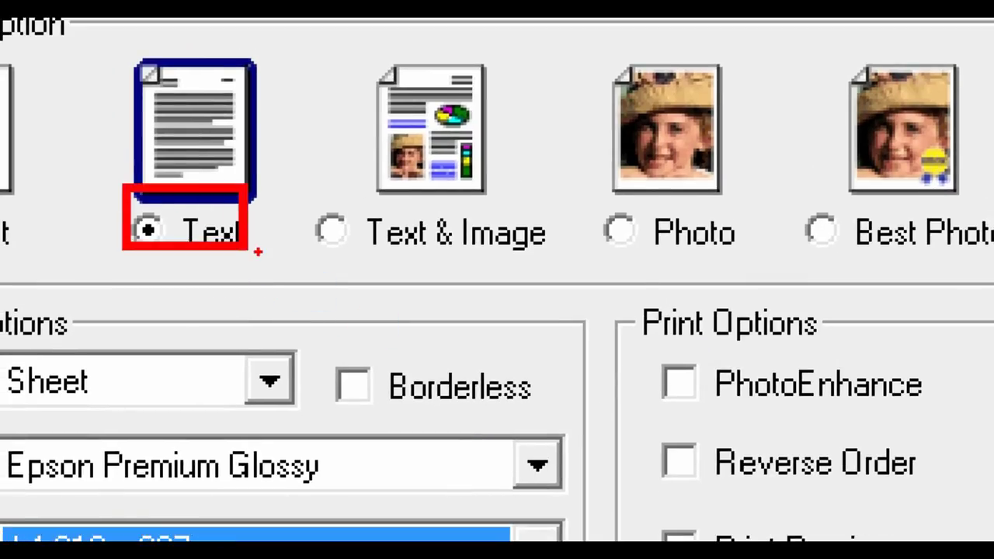
drag(775, 174, 855, 223)
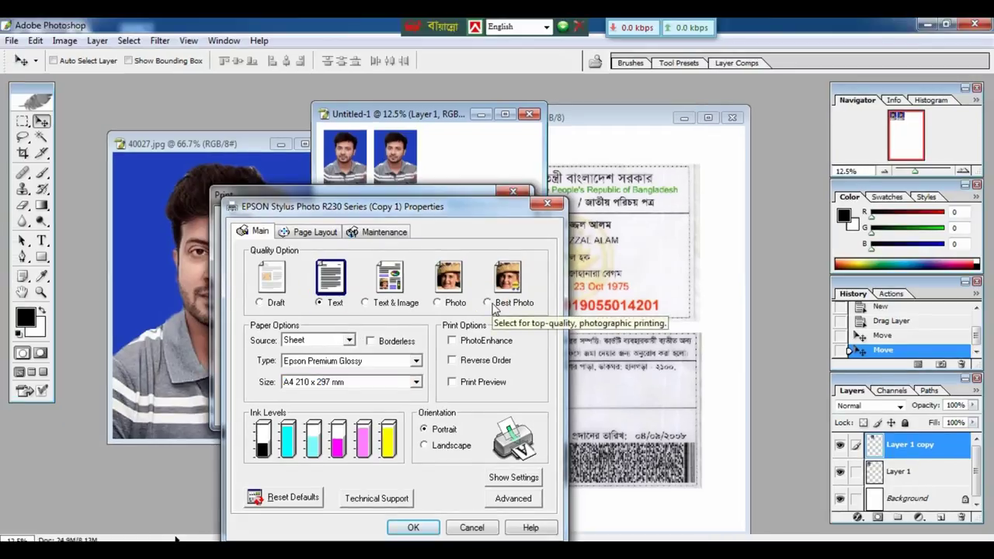
click(491, 305)
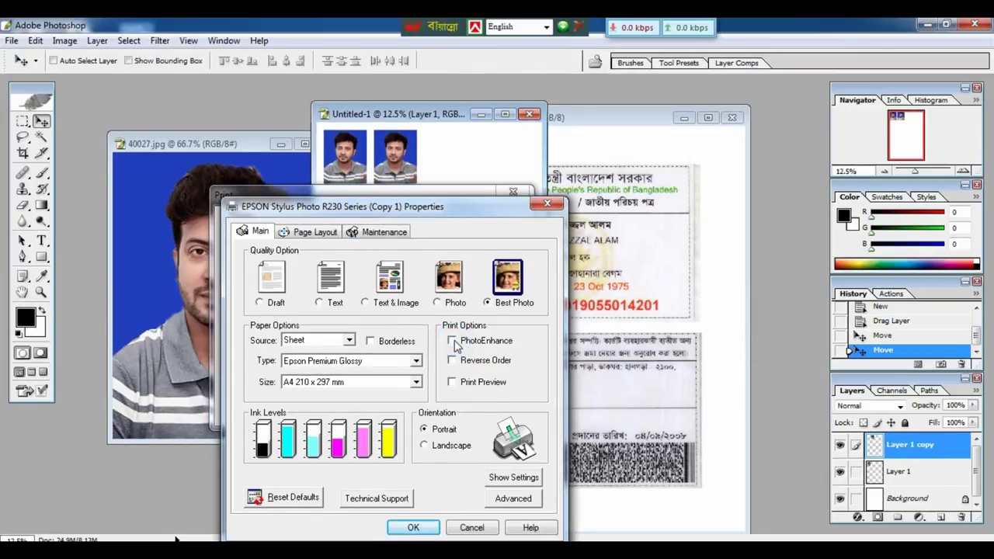
click(453, 342)
click(410, 528)
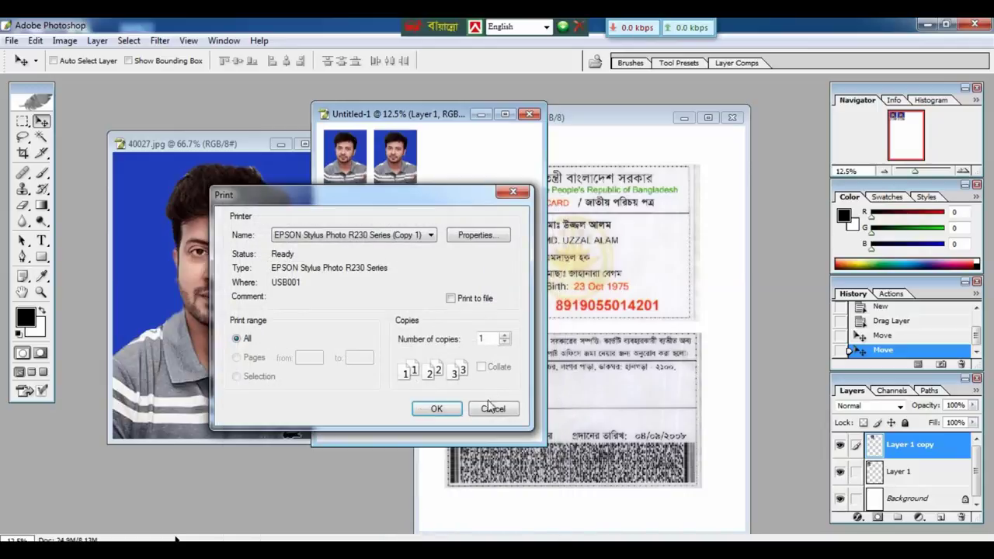
- Print the two-photo page on the Epson and move the document and status windows aside
click(436, 408)
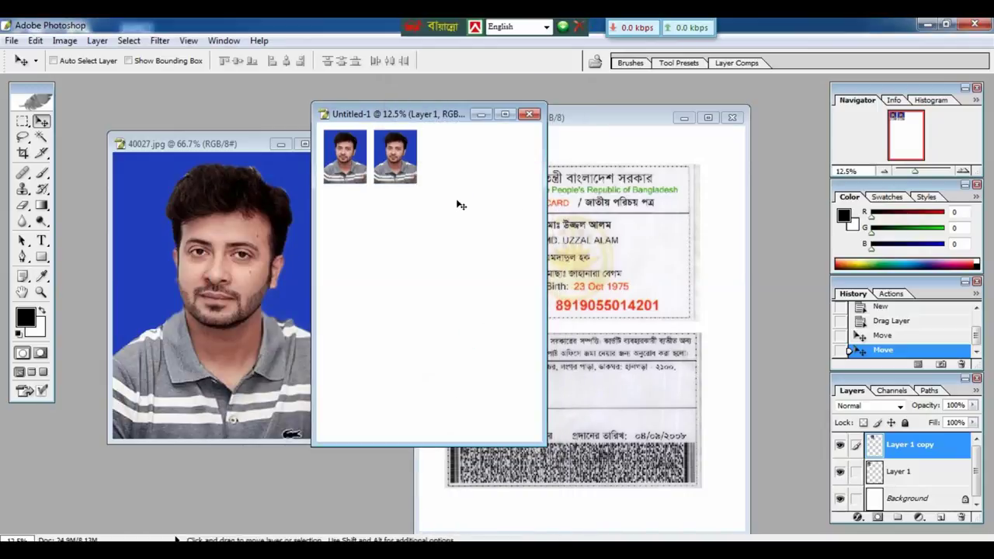
drag(441, 114, 395, 135)
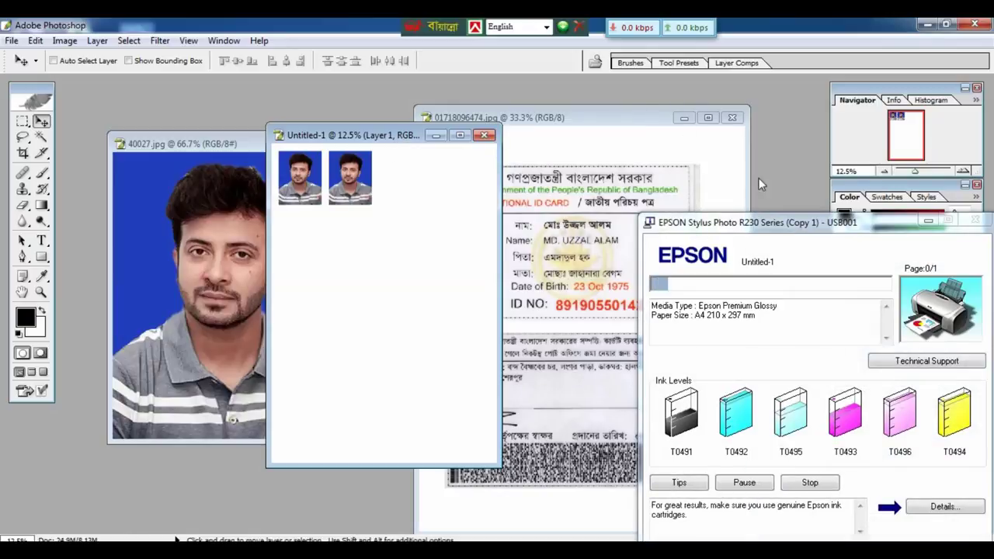
drag(802, 223, 673, 194)
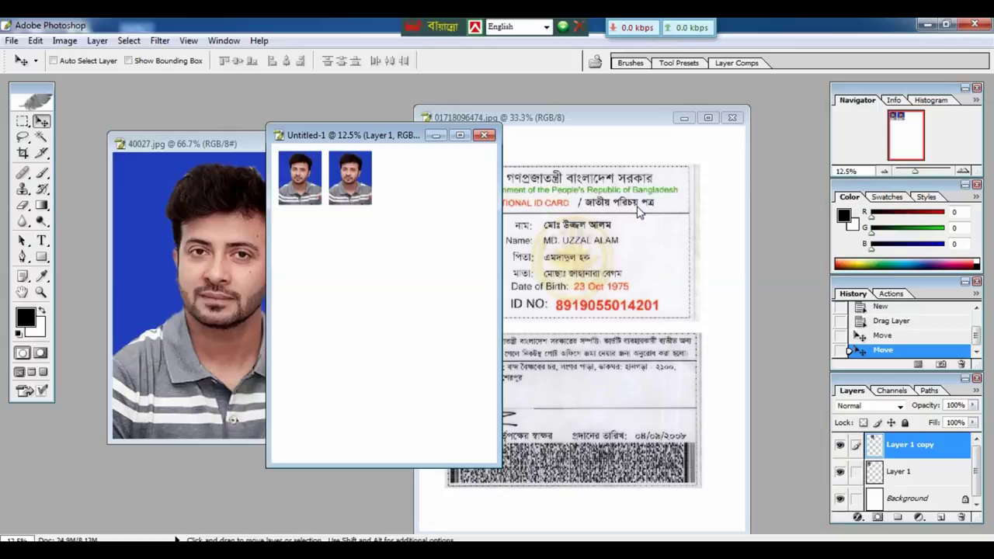
- Reopen Print past the clipping warning, view the Epson Maintenance settings, then cancel the properties
key(ctrl+p)
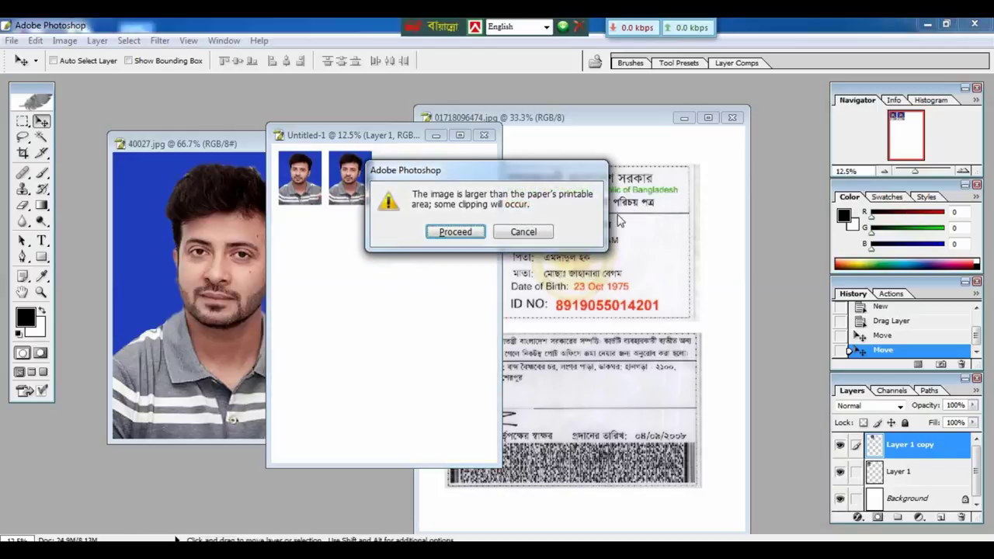
click(456, 233)
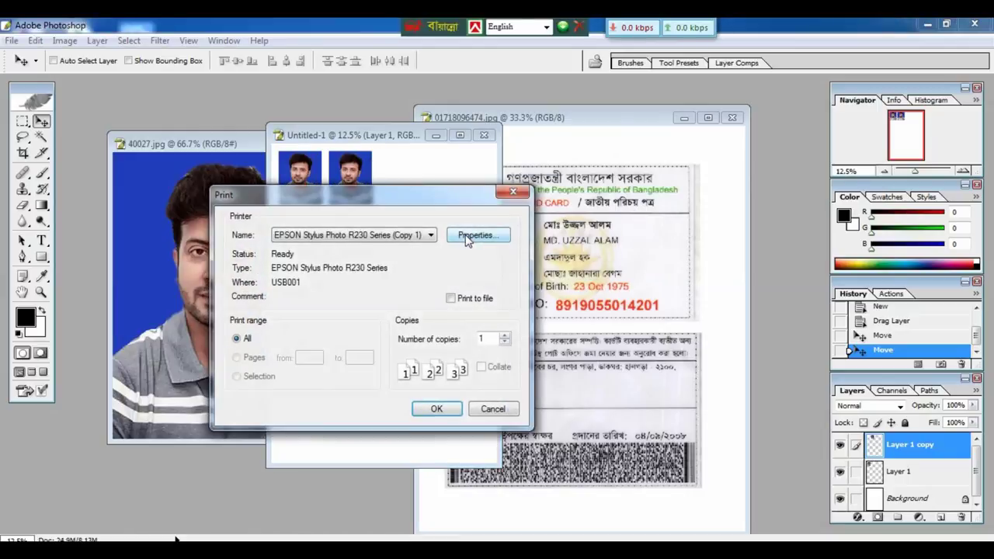
click(466, 237)
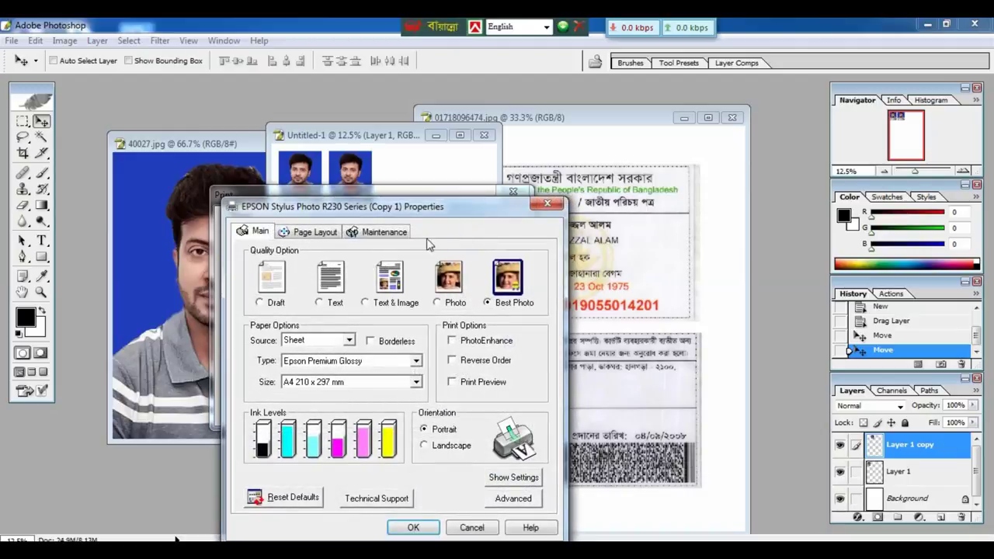
click(379, 233)
drag(453, 201, 518, 127)
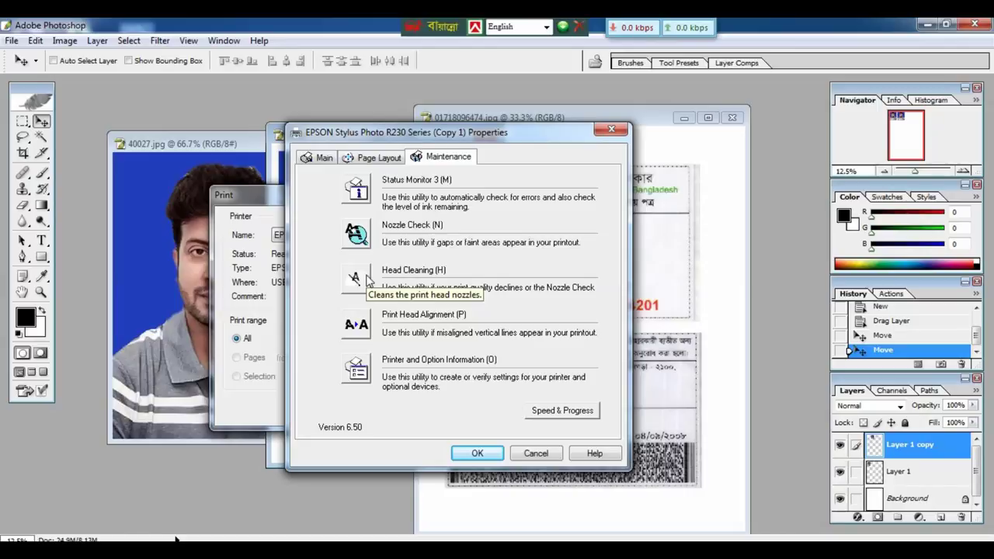
click(535, 453)
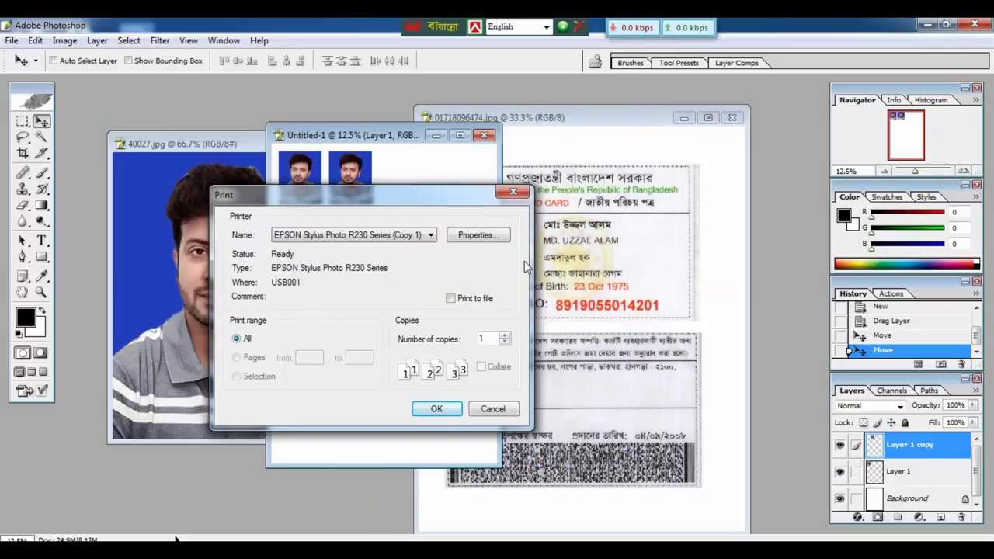
click(512, 194)
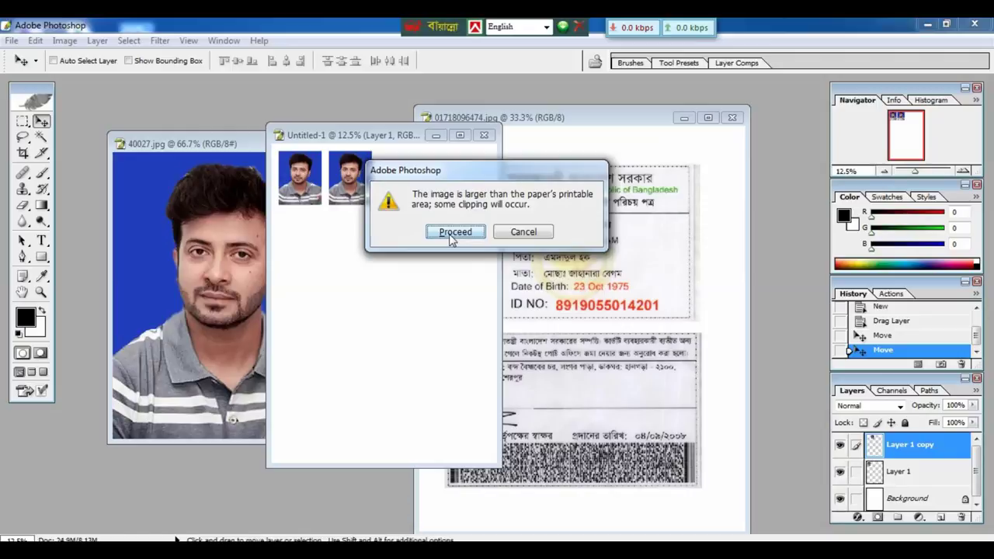
click(454, 235)
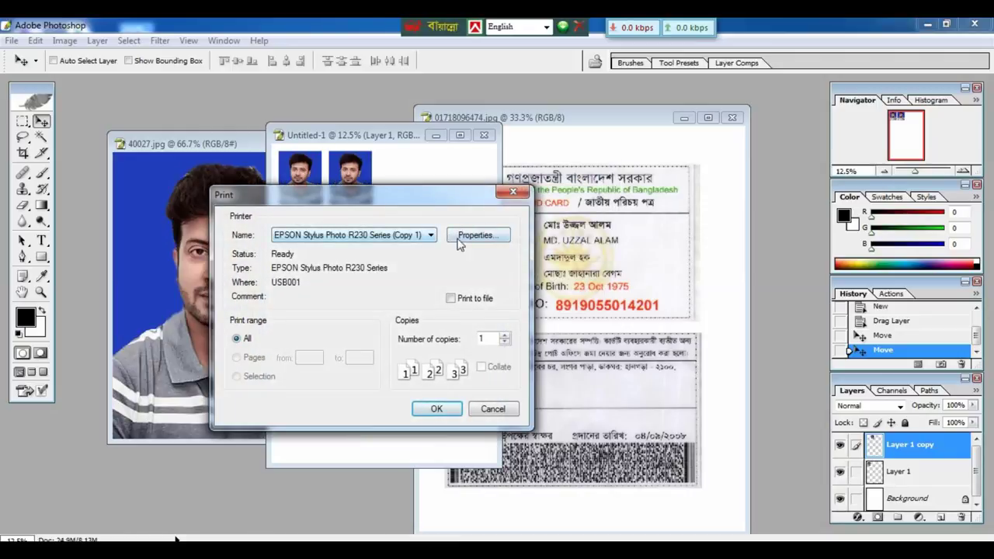
click(469, 237)
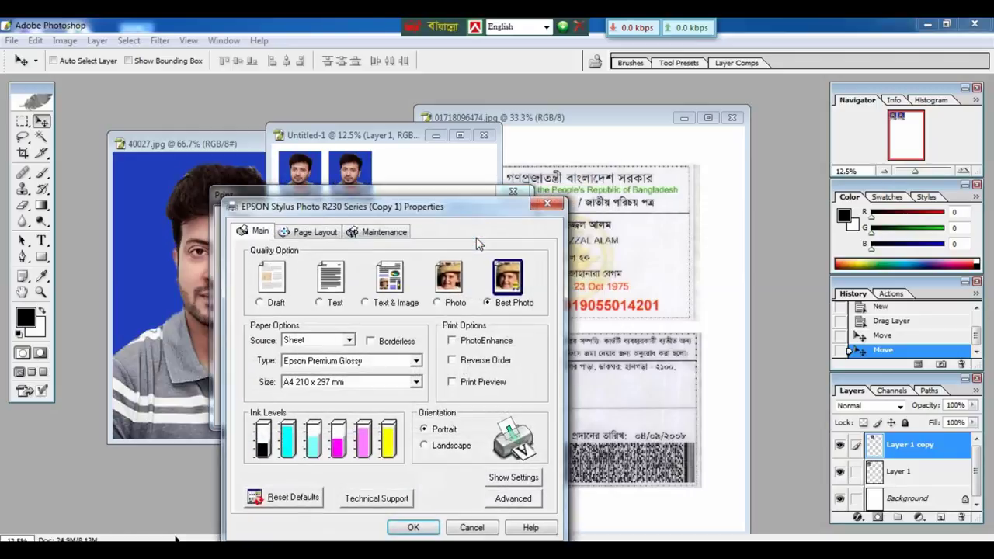
drag(456, 206, 487, 161)
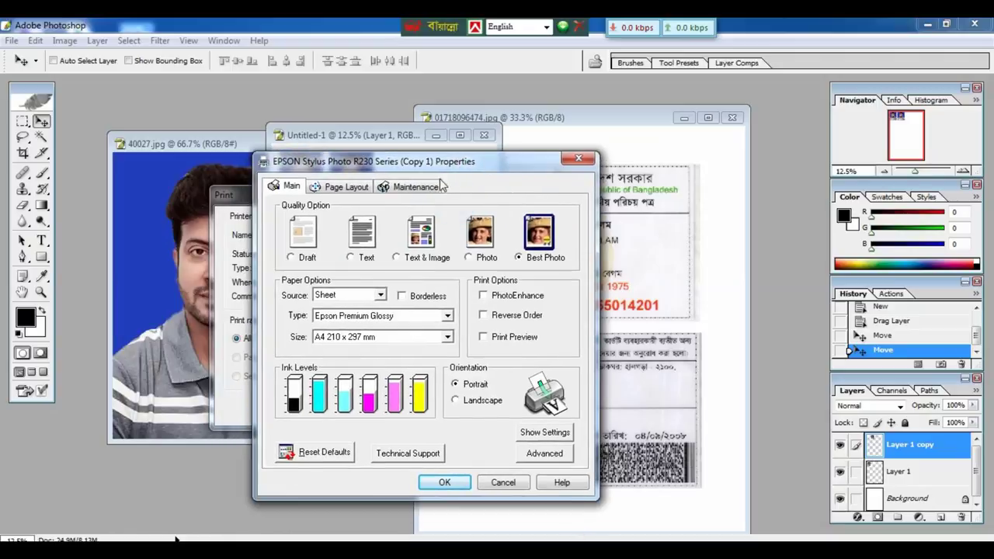
drag(420, 191, 392, 183)
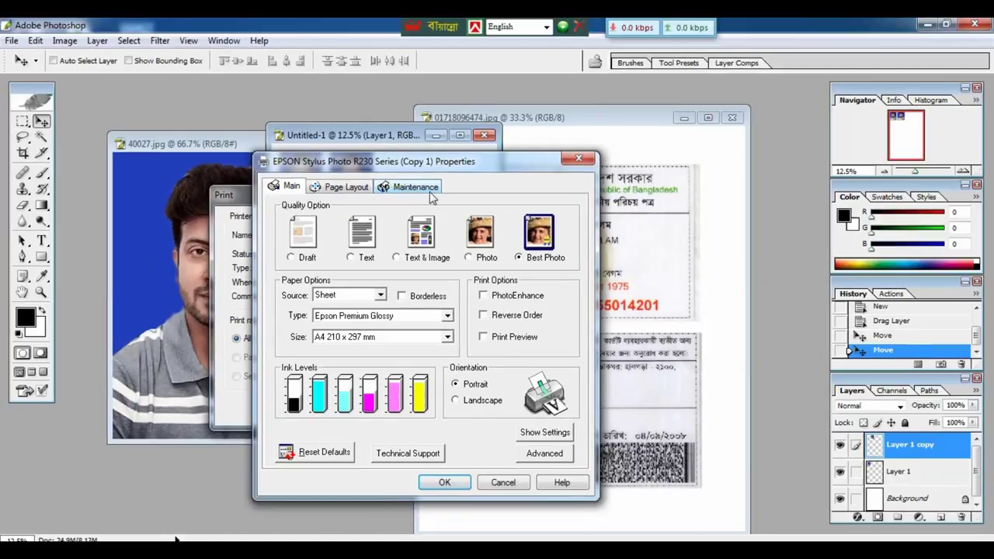
click(421, 191)
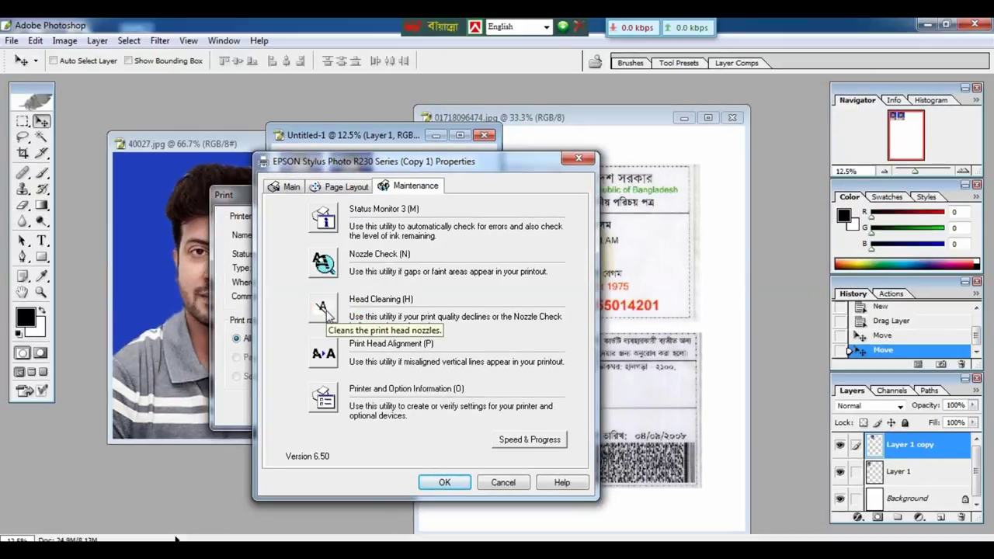
click(326, 312)
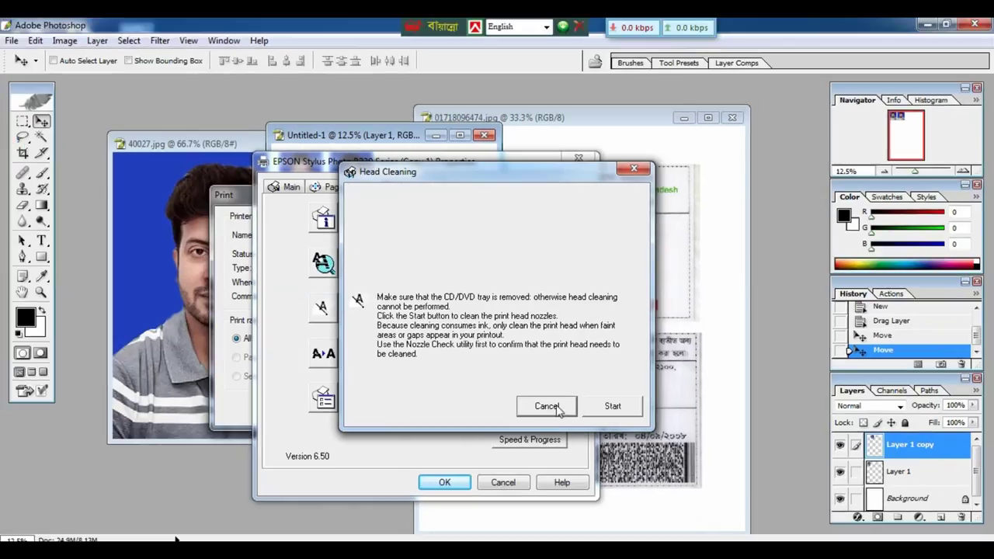
click(346, 388)
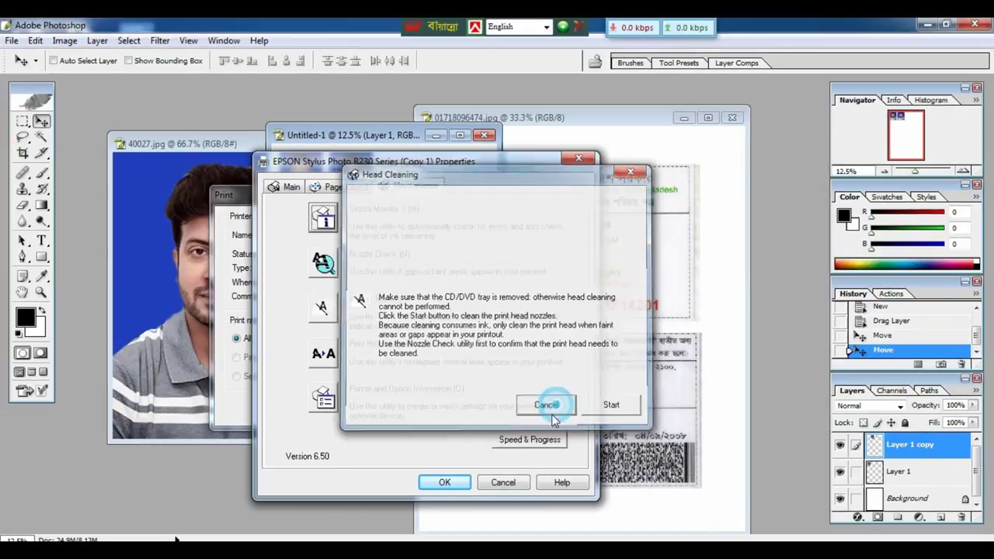
click(504, 483)
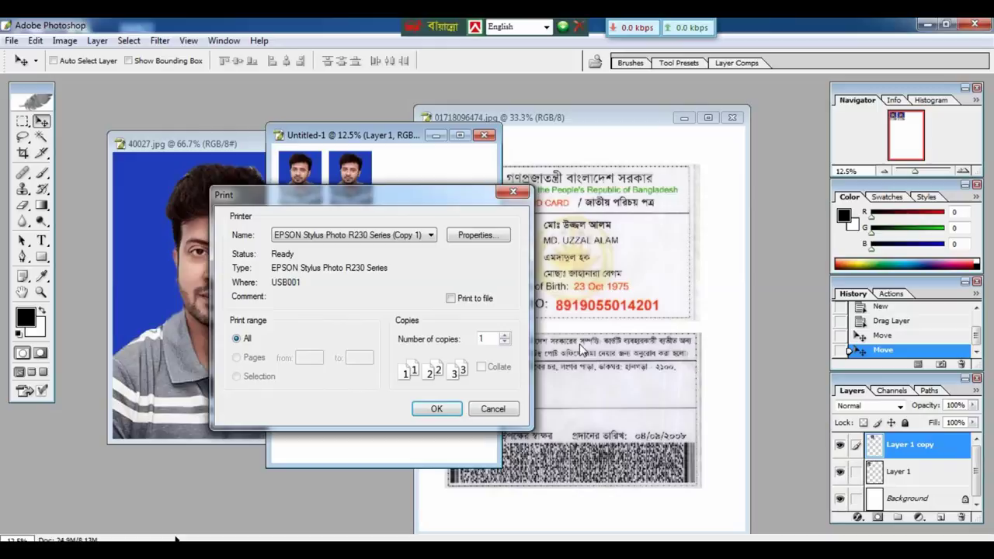
- Close the current print settings and reopen Print, accepting the clipping warning
click(494, 410)
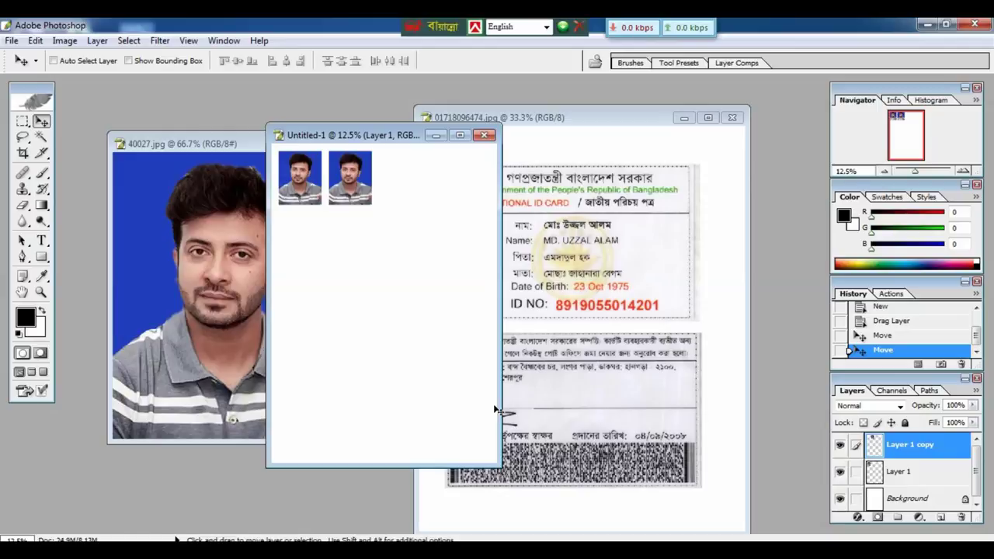
key(ctrl+p)
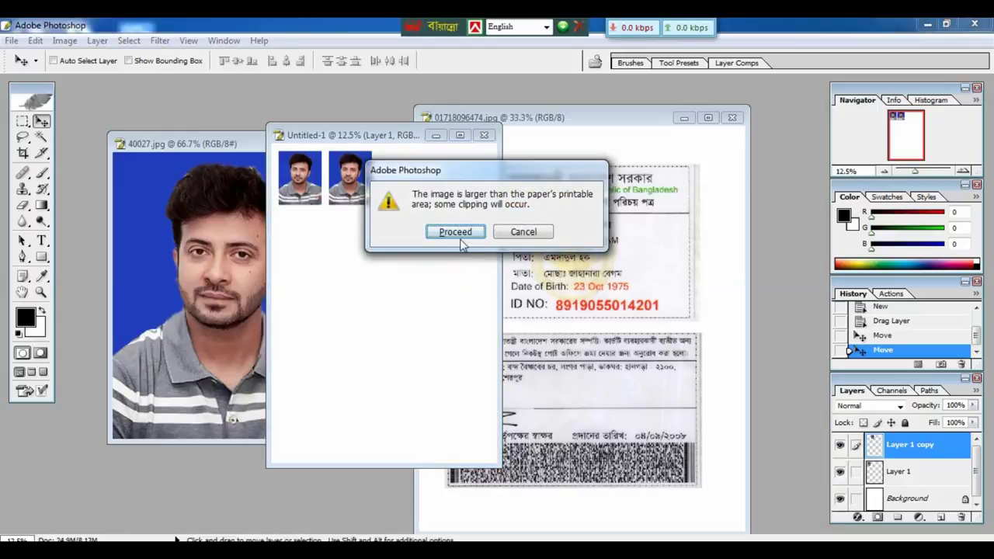
click(458, 234)
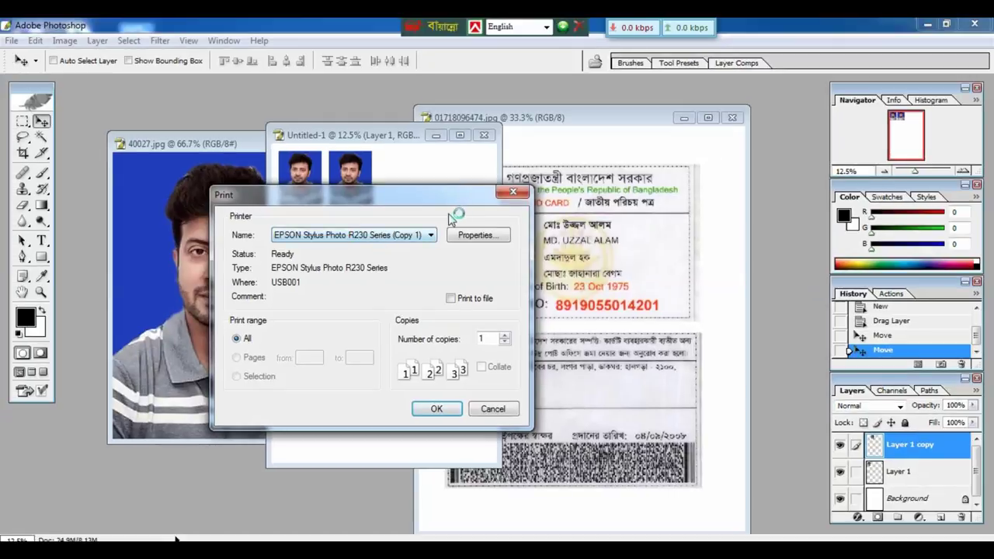
- Select Canon iP2700 series as the printer and open its properties
click(430, 236)
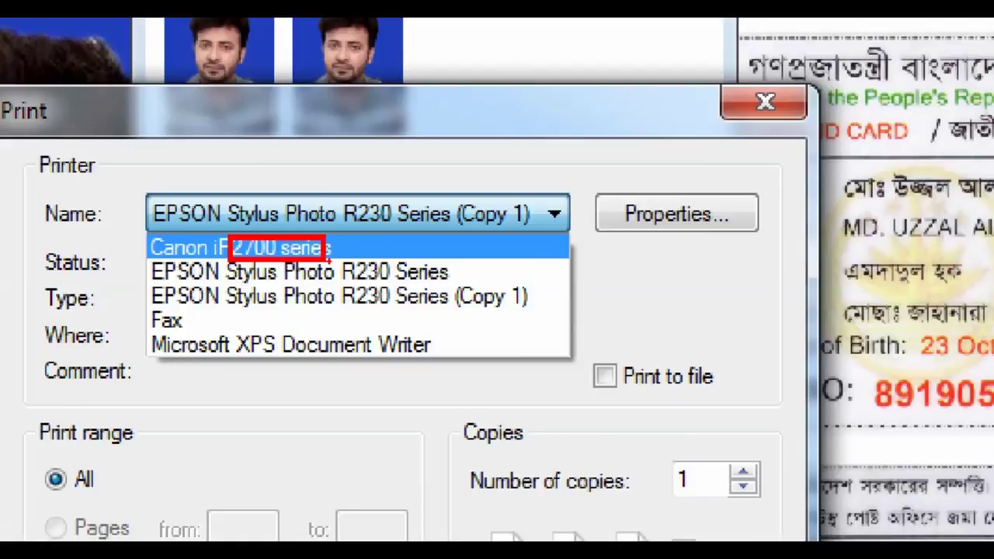
key(Escape)
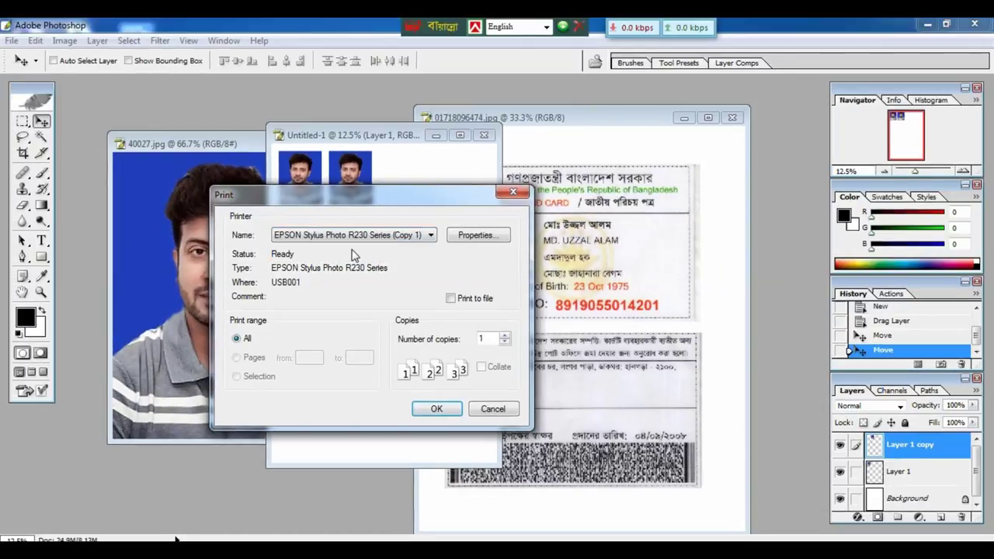
click(402, 237)
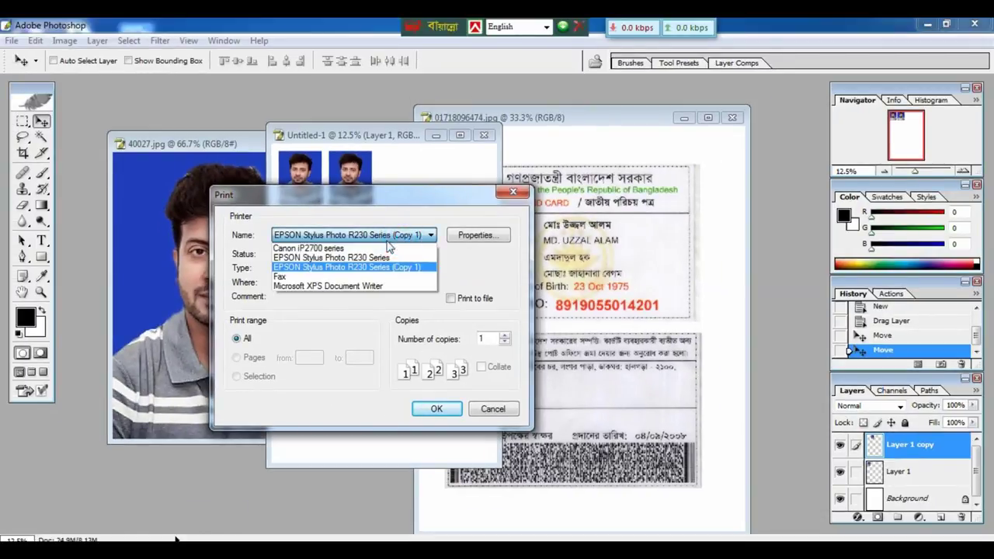
click(336, 248)
click(481, 236)
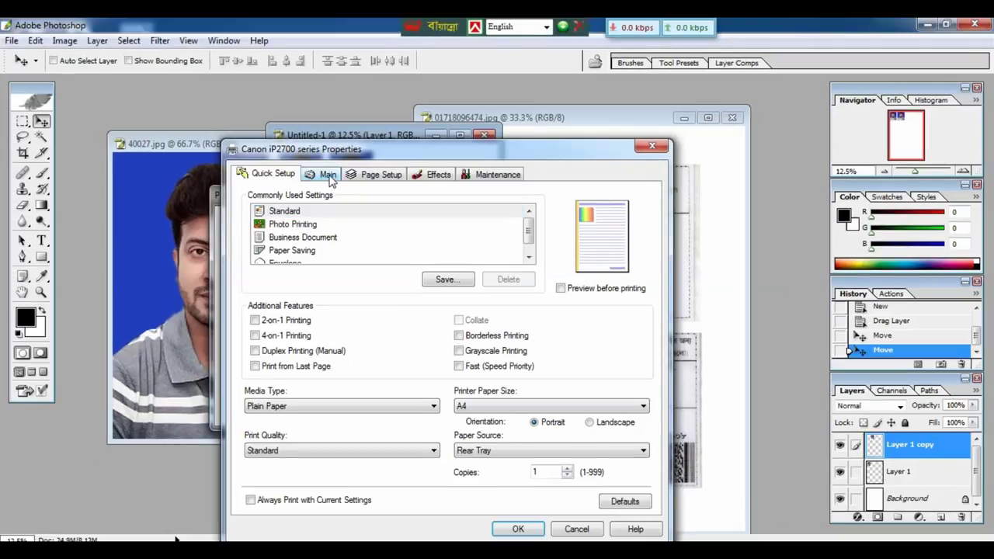
- Review the Canon Main tab media types, keep Plain Paper, and confirm with OK
click(328, 178)
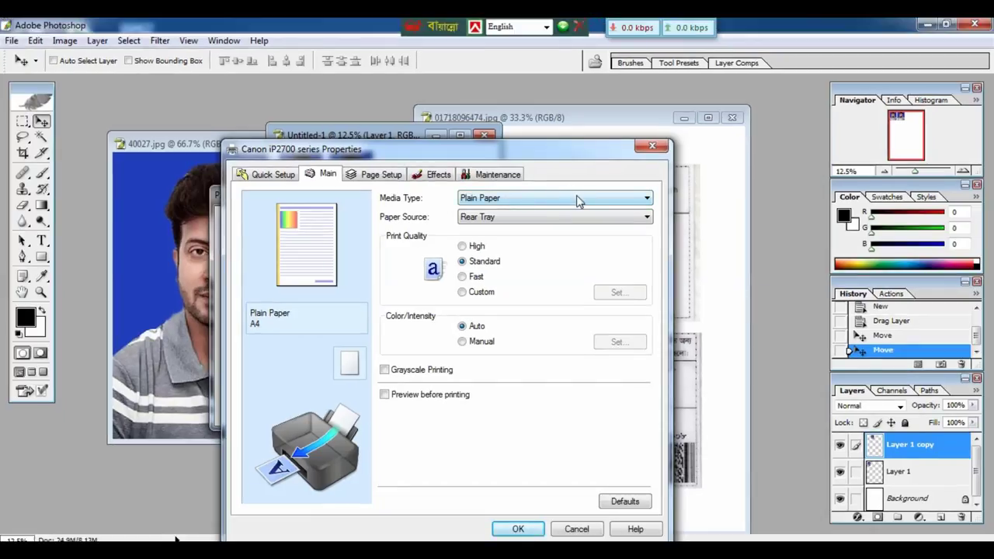
click(577, 202)
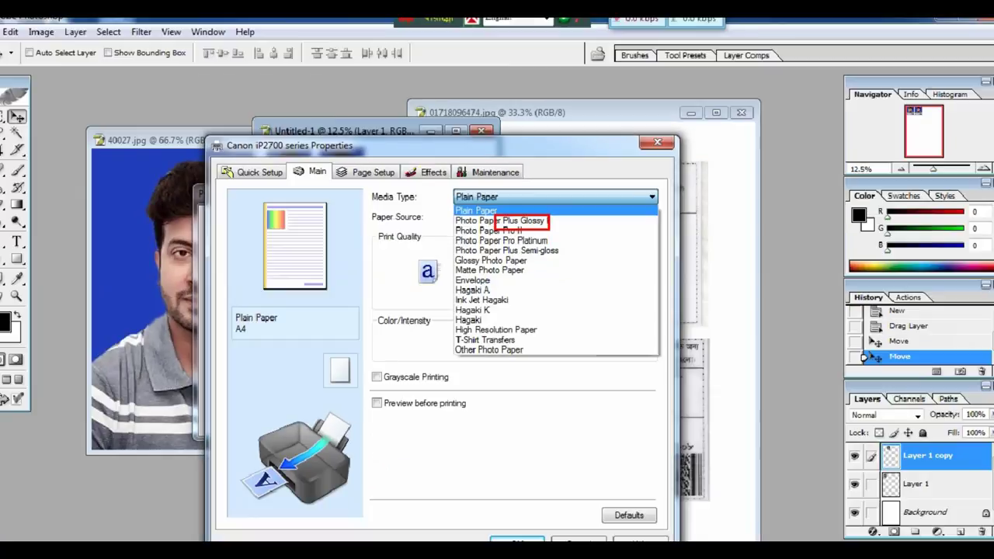
click(552, 203)
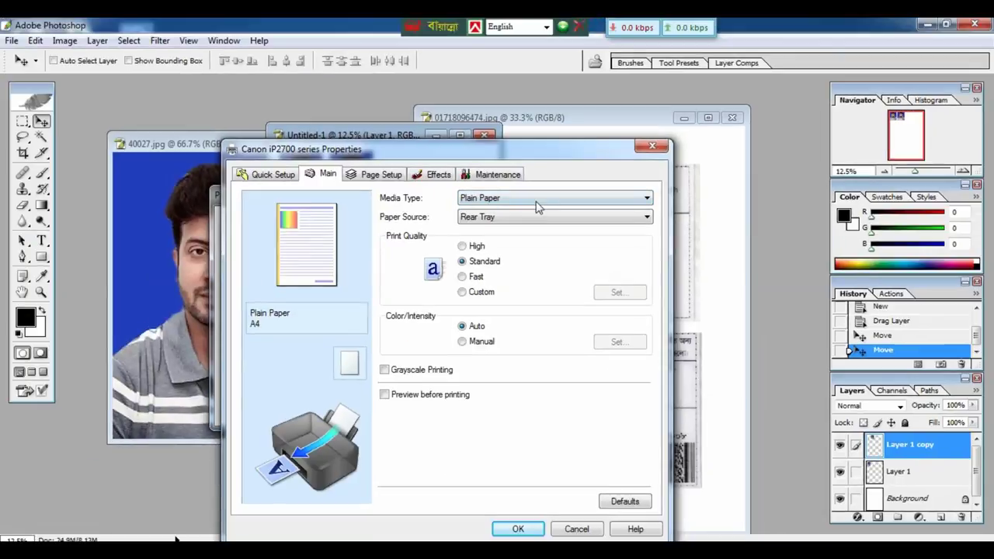
click(517, 529)
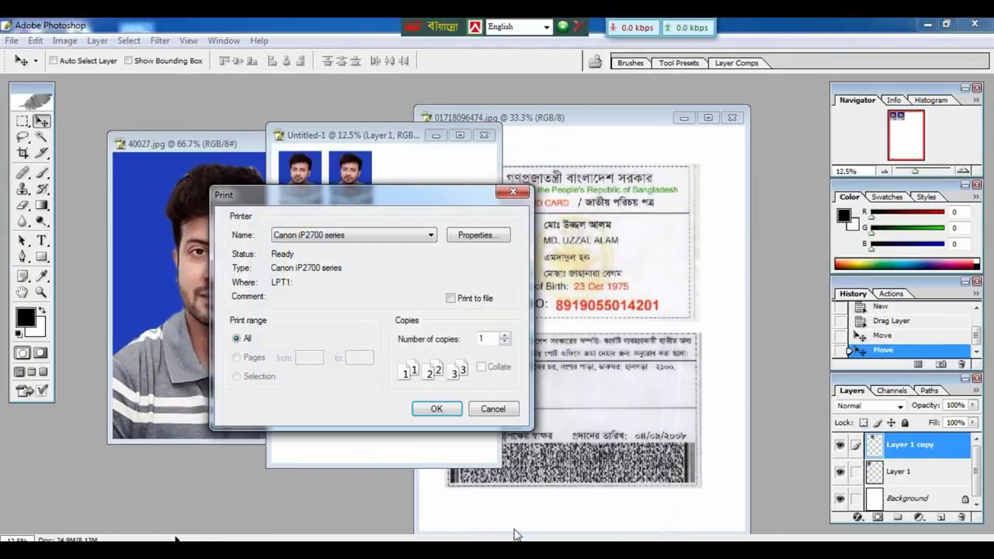